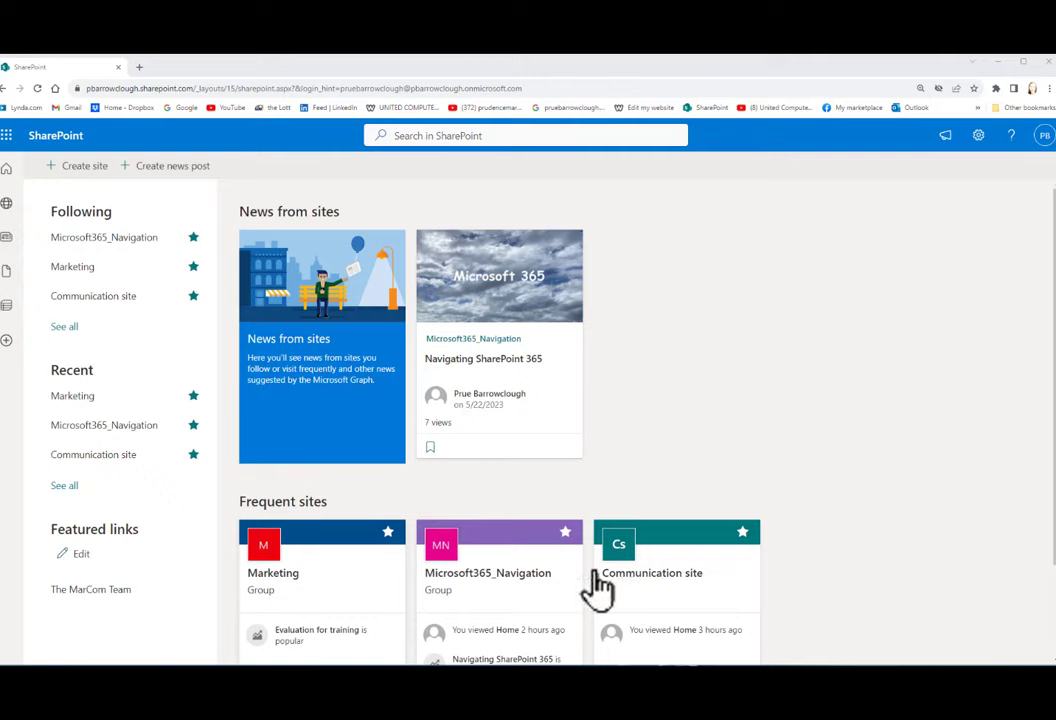
# Open the Marketing site's Main Documents library and its settings menu, then return to the SharePoint start page.
pyautogui.click(349, 601)
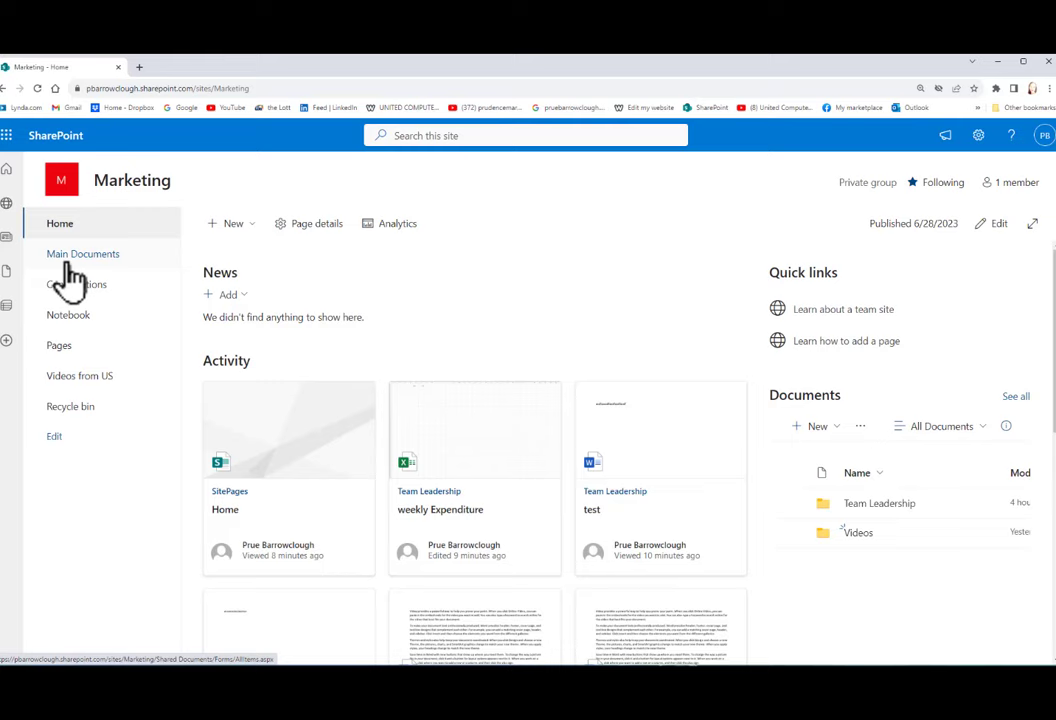
pyautogui.click(104, 258)
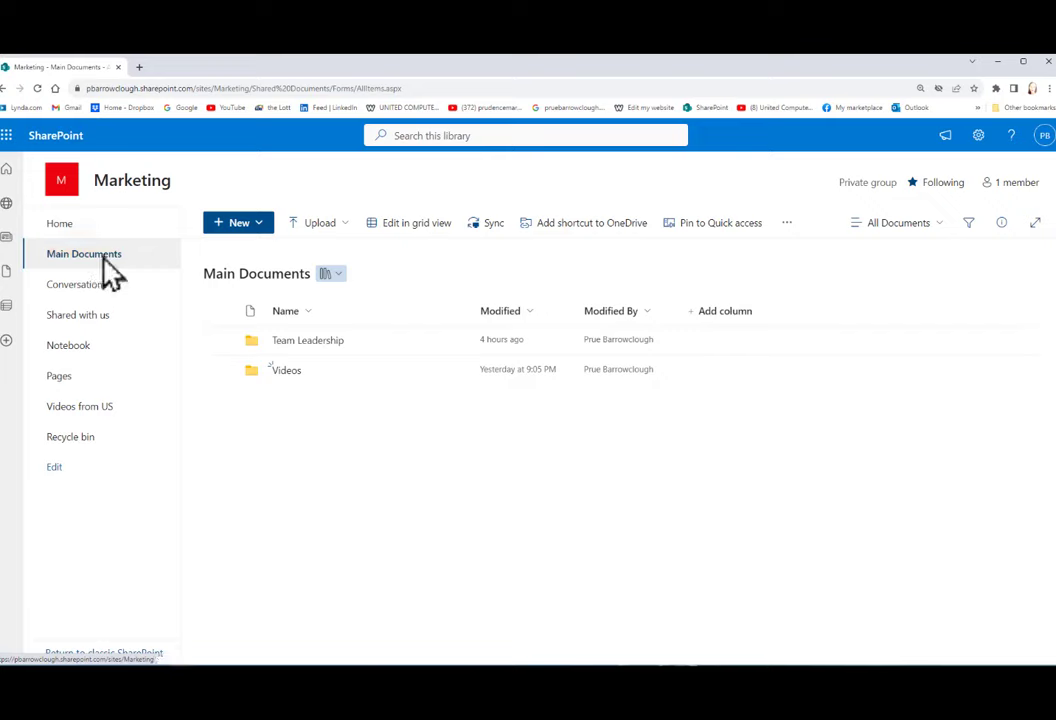
pyautogui.click(981, 143)
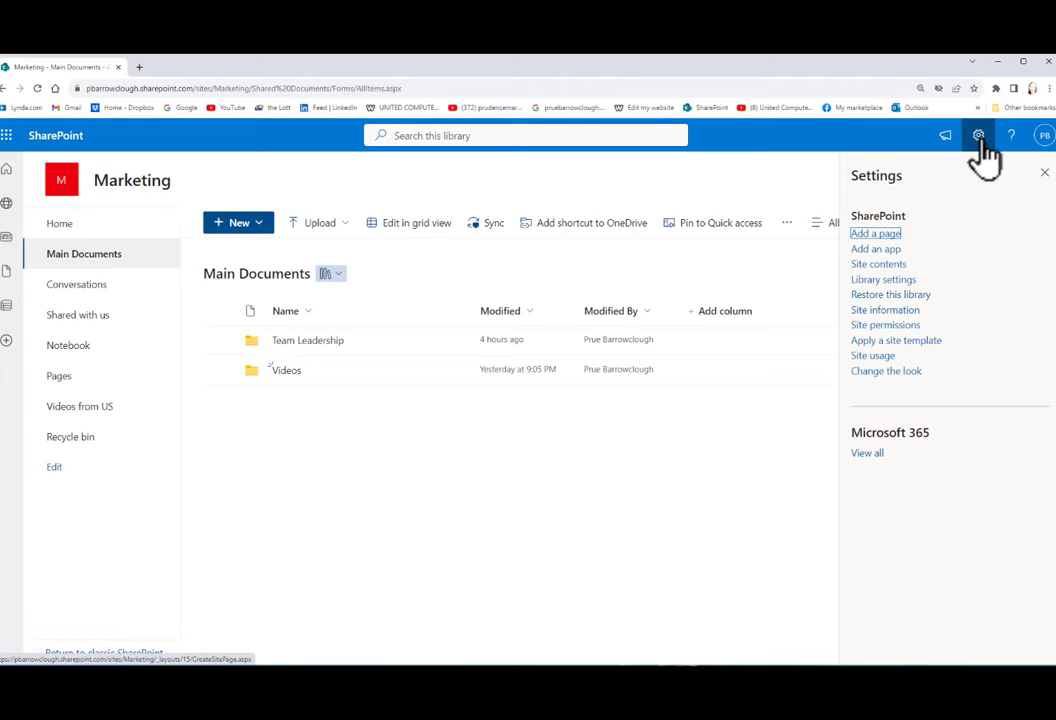
pyautogui.click(60, 145)
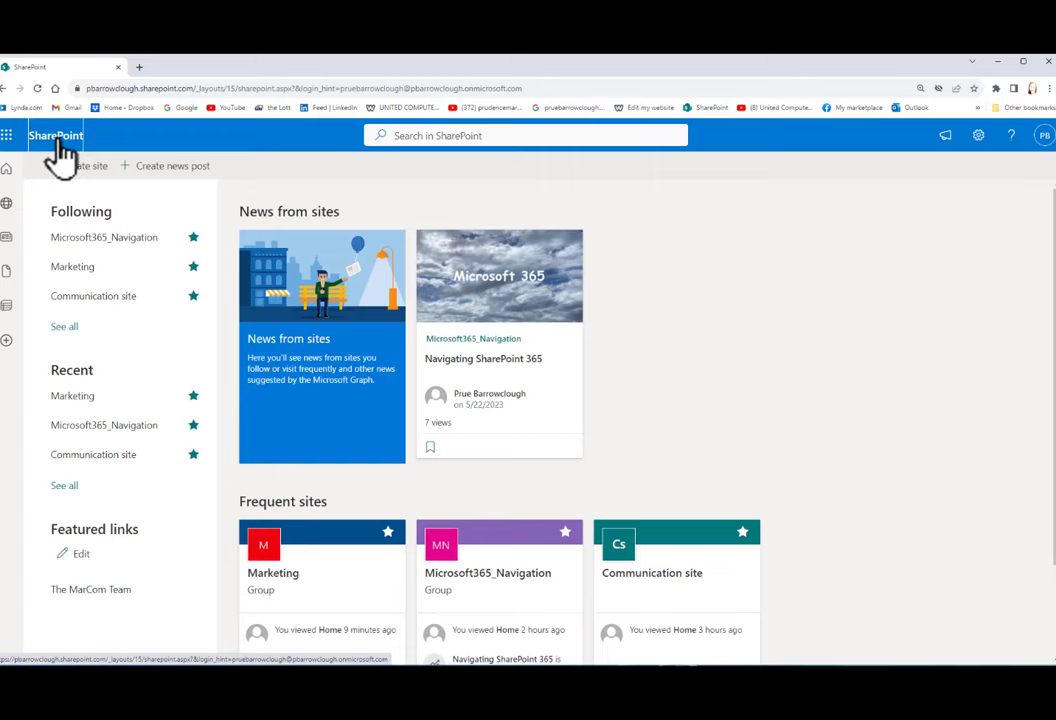
# Open the classic Site settings page from the gear menu and scroll through its links.
pyautogui.click(980, 140)
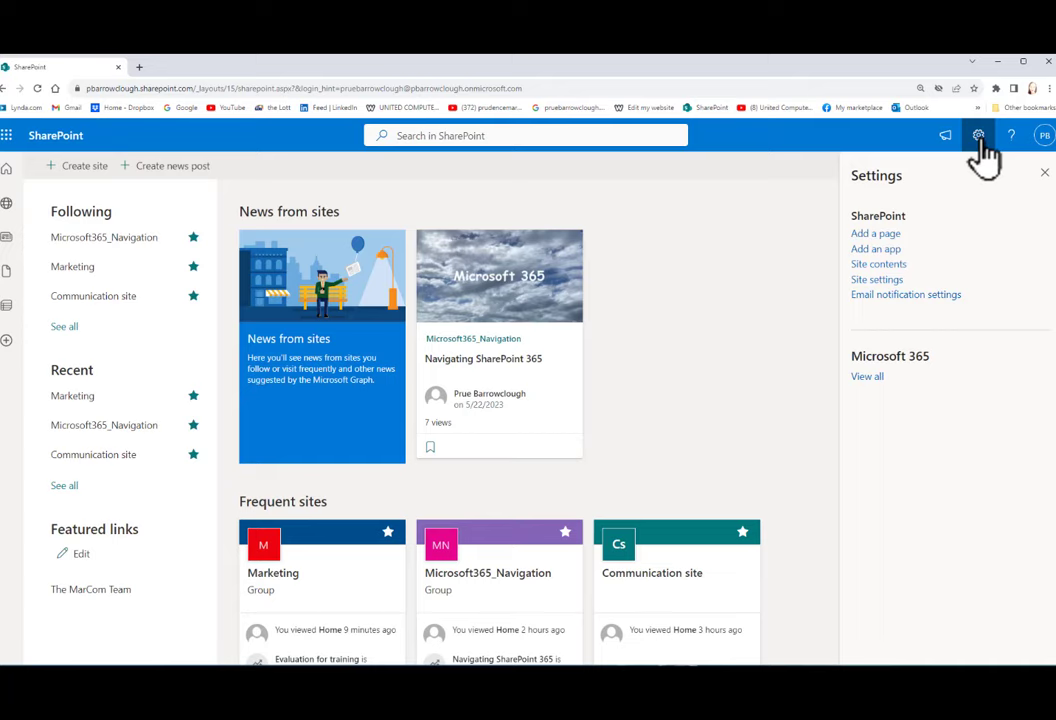
pyautogui.click(877, 281)
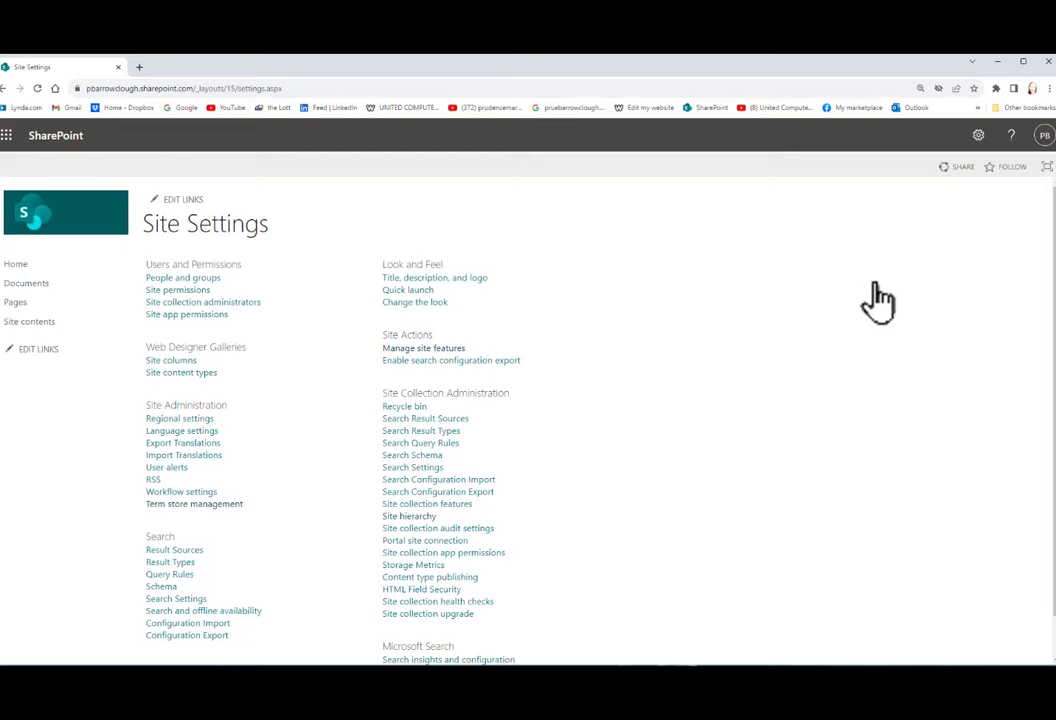
pyautogui.scroll(-1, 300, 595)
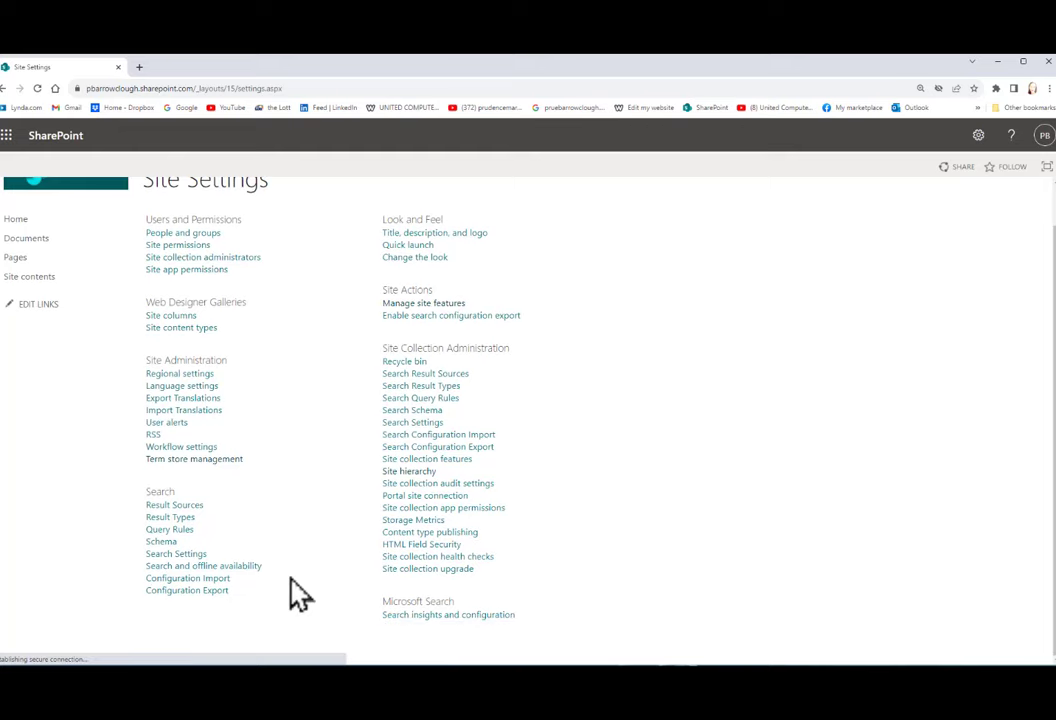
pyautogui.scroll(1, 300, 595)
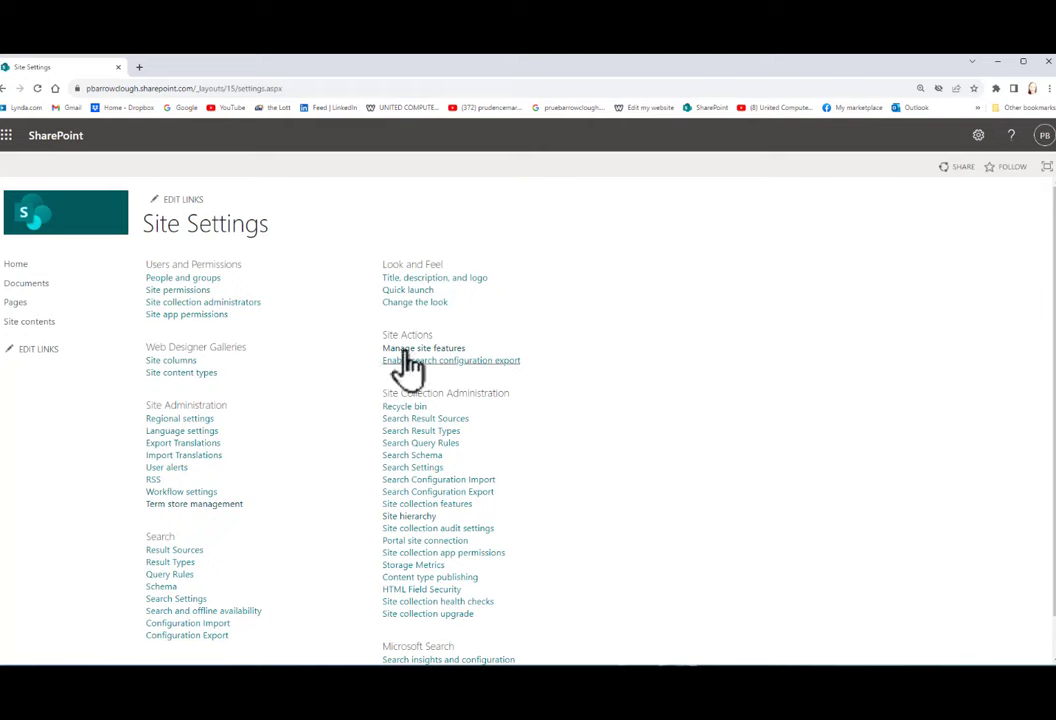
# Open Manage site features and scroll to confirm Metadata Navigation and Filtering shows Active.
pyautogui.click(406, 350)
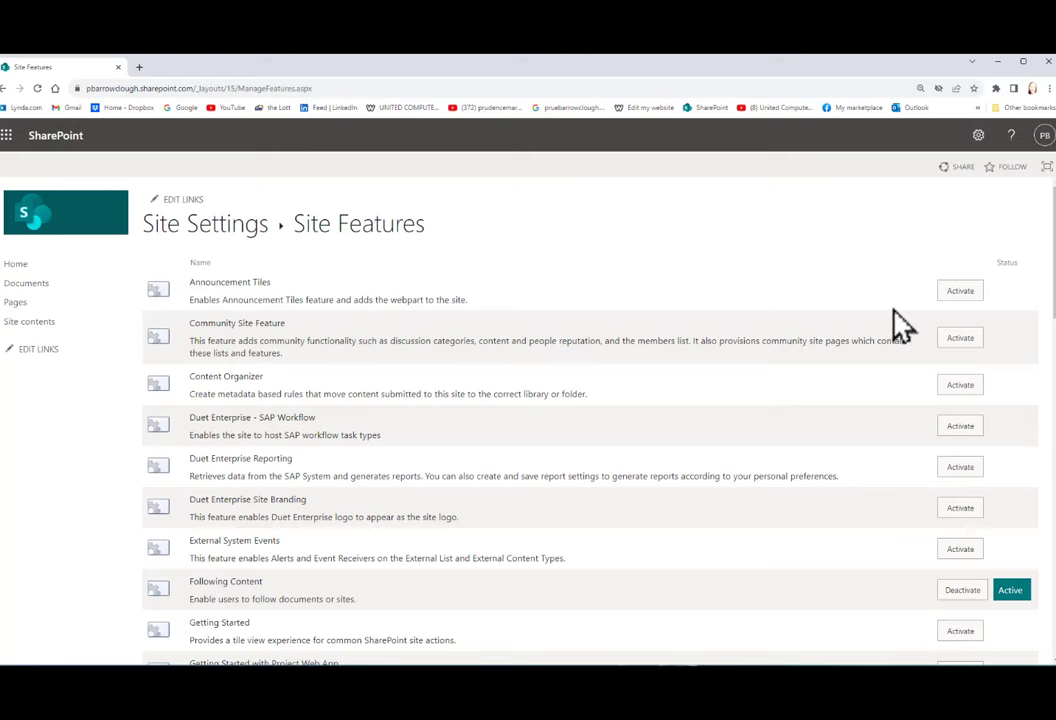
pyautogui.scroll(-5, 897, 322)
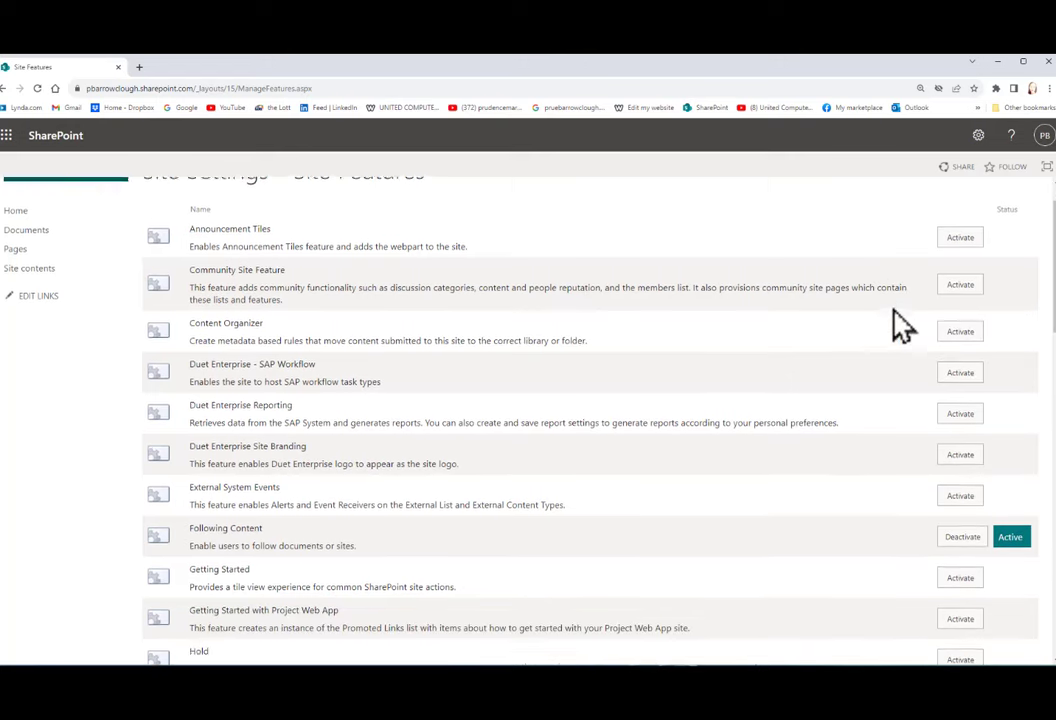
pyautogui.scroll(-1, 897, 322)
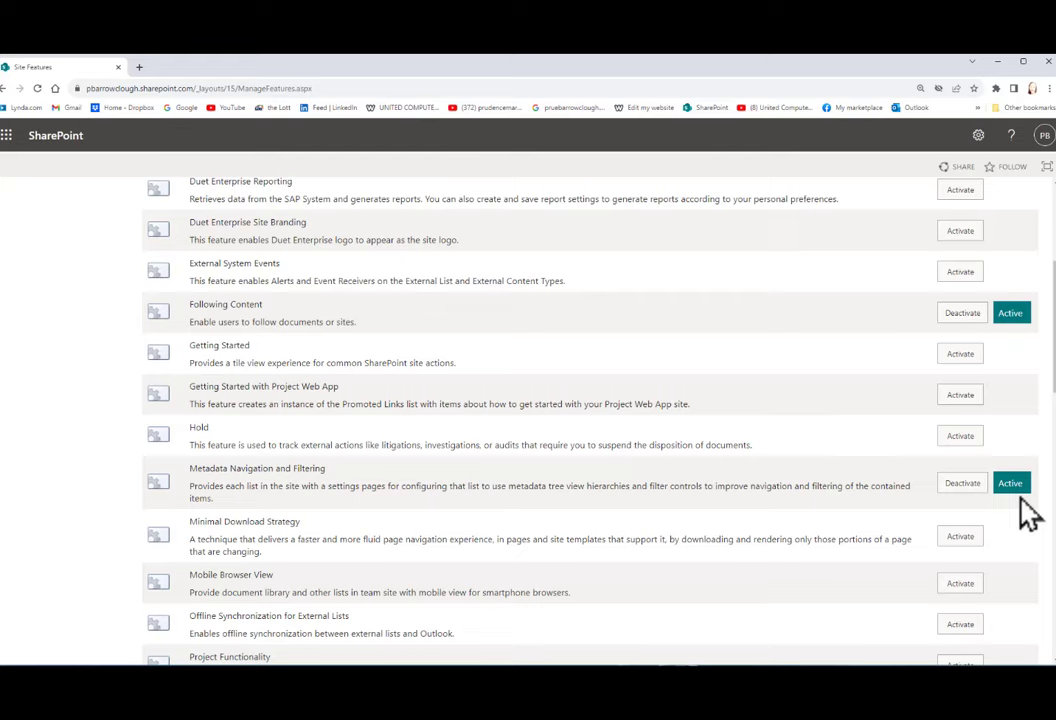
# Open the Marketing site's Main Documents library and show its Site information panel with name and description.
pyautogui.click(57, 142)
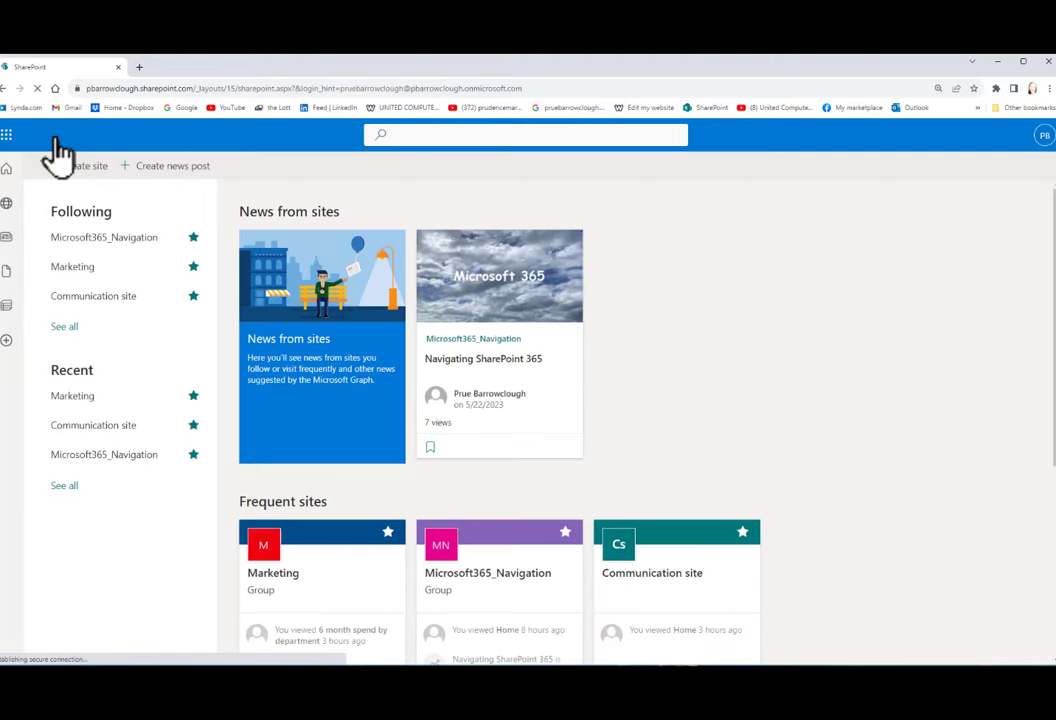
pyautogui.click(355, 585)
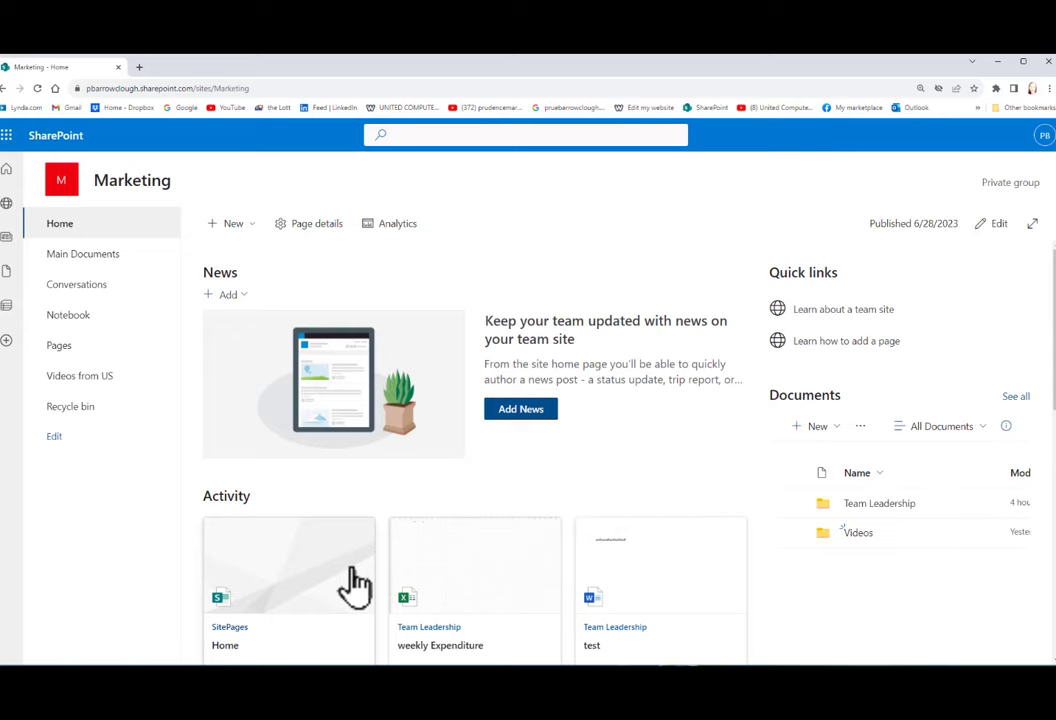
pyautogui.click(104, 273)
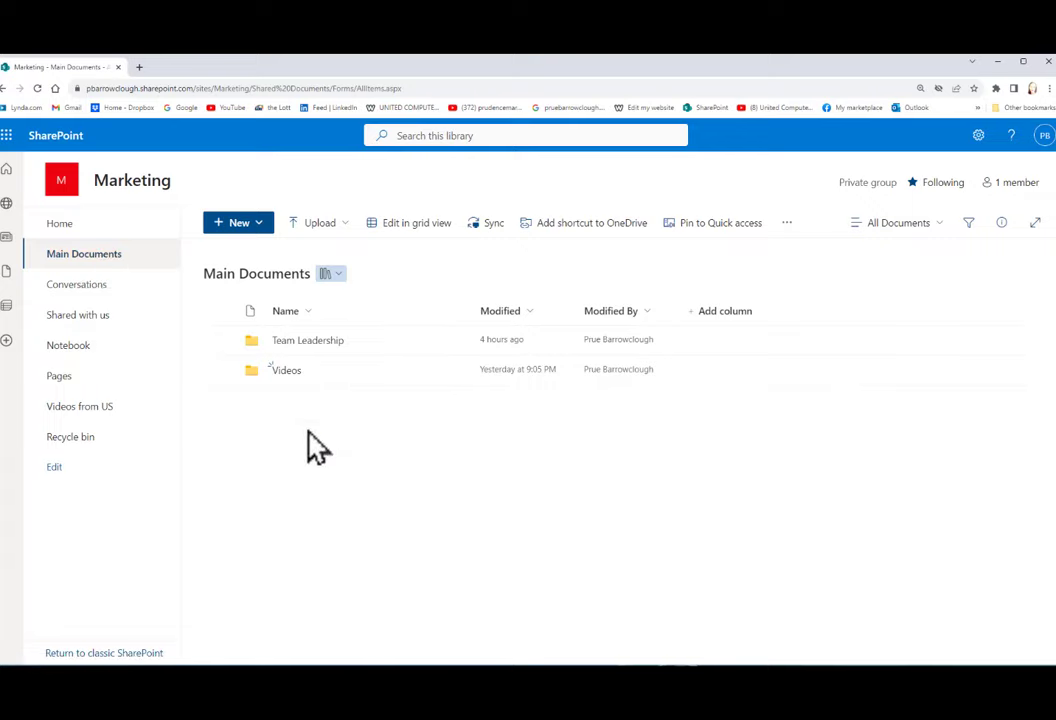
pyautogui.click(979, 137)
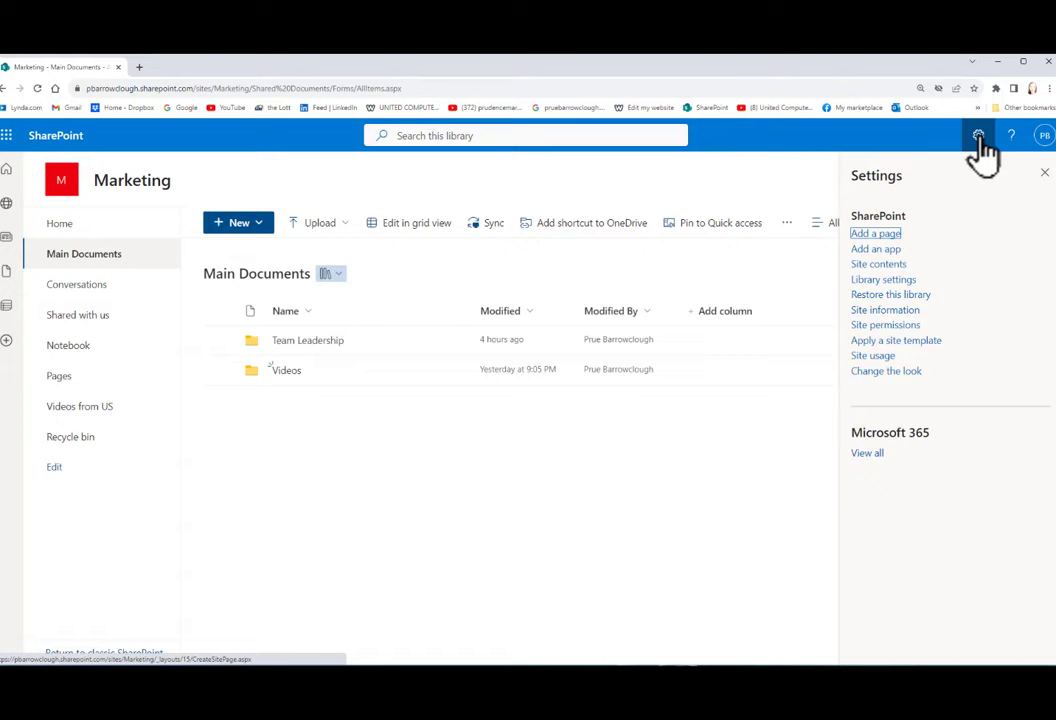
pyautogui.click(900, 311)
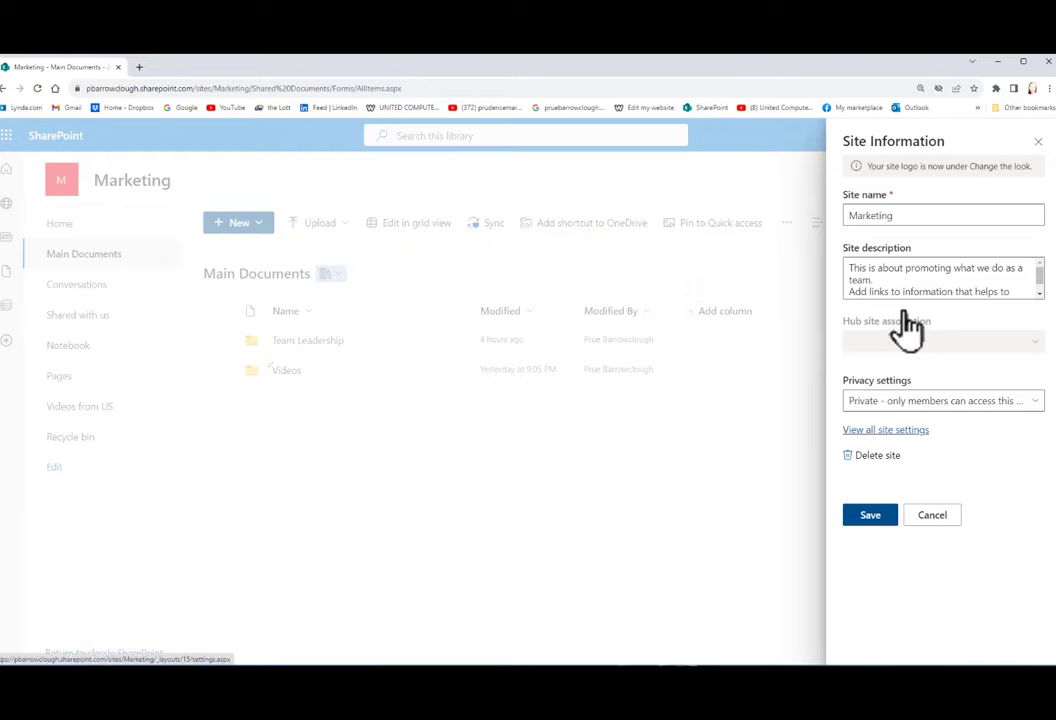
# Open the Marketing site's Site Features page and scroll to the active Metadata Navigation and Filtering.
pyautogui.click(908, 432)
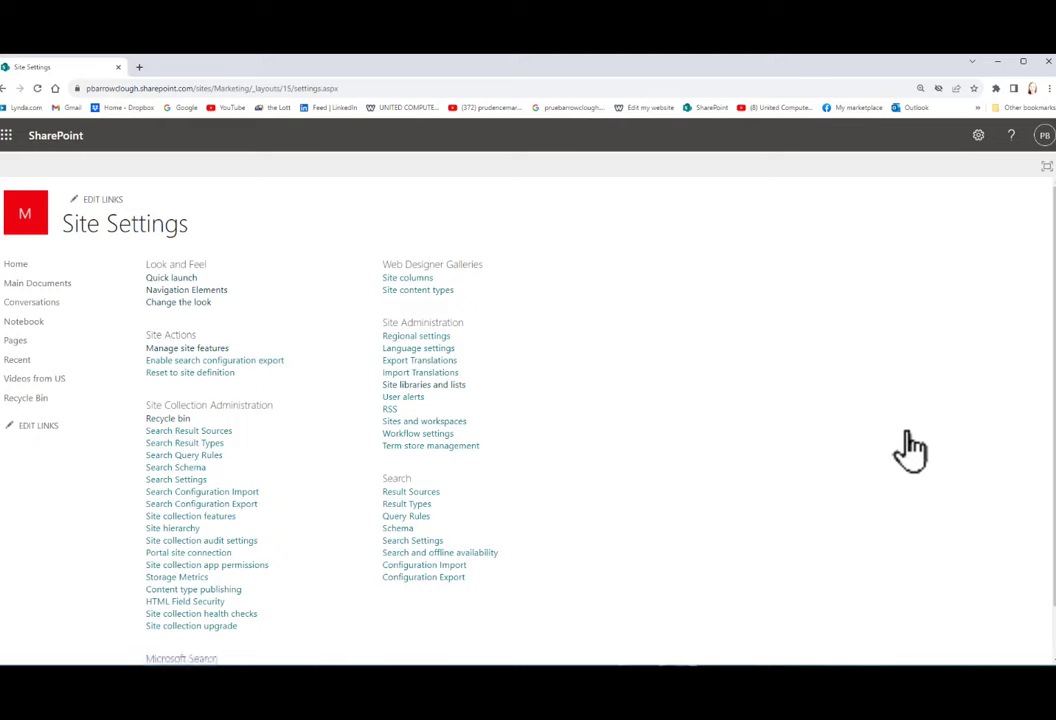
pyautogui.click(186, 350)
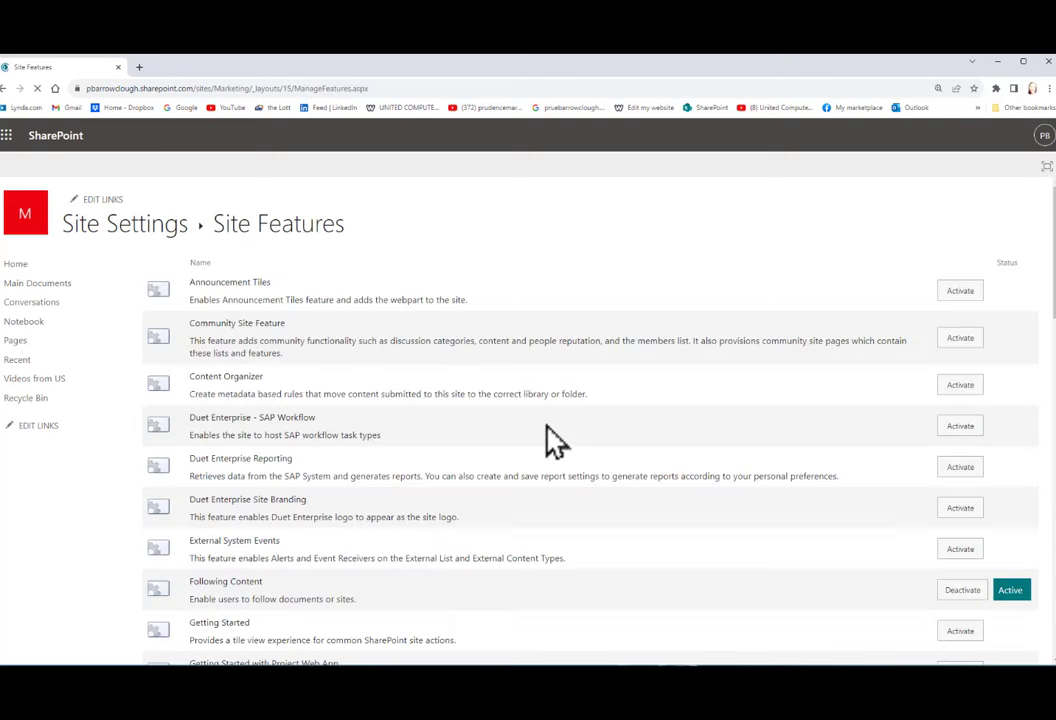
pyautogui.scroll(-3, 891, 460)
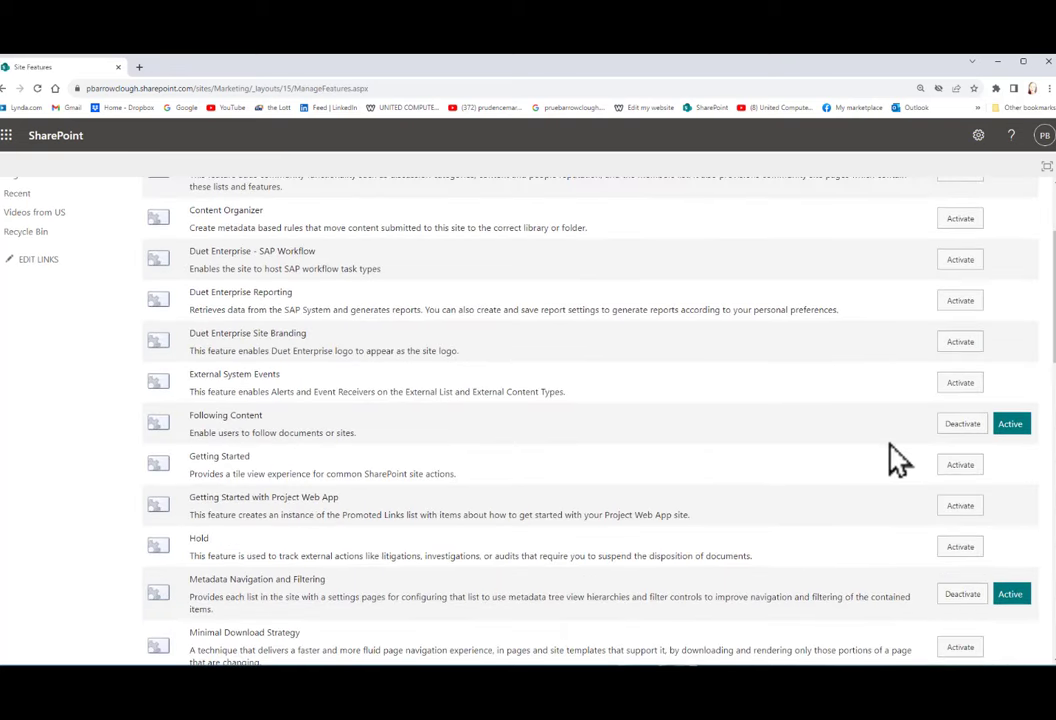
pyautogui.scroll(-2, 897, 460)
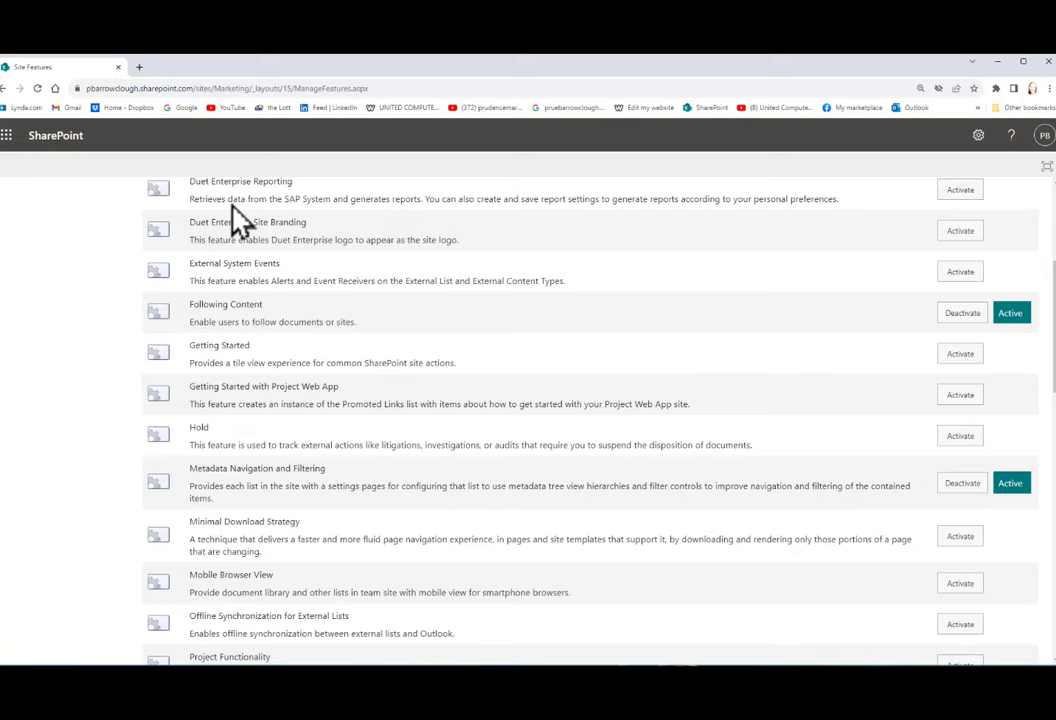
# Open the Team Leadership folder in Marketing's Main Documents, showing Test document.docx, test.docx and weekly Expenditure.xlsx.
pyautogui.click(60, 145)
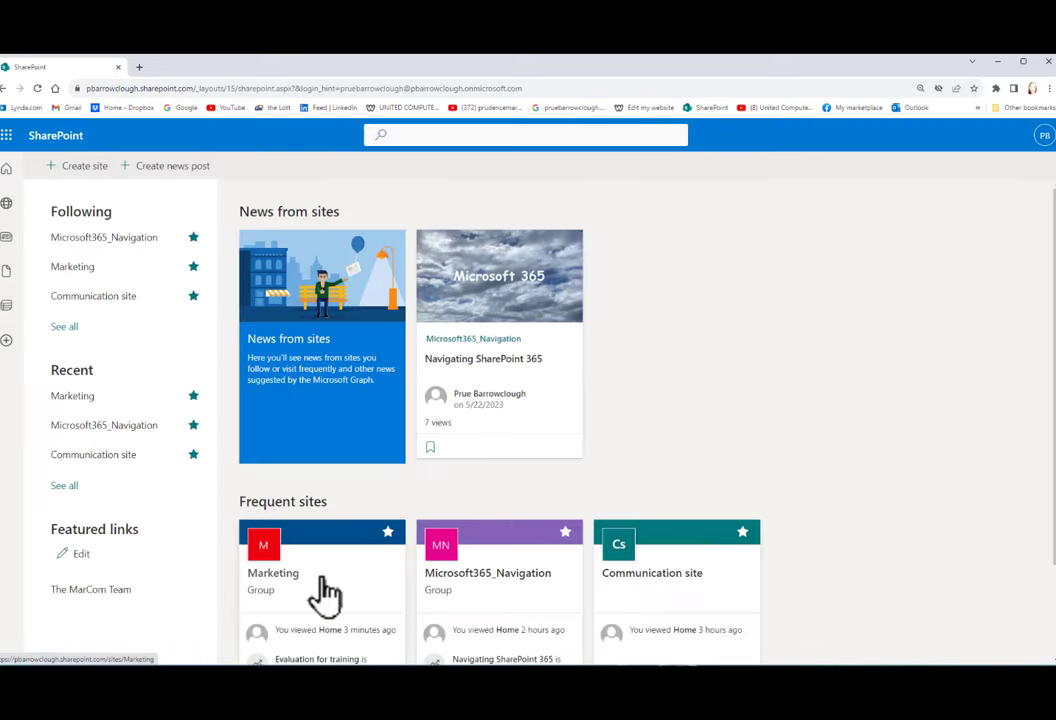
pyautogui.click(323, 591)
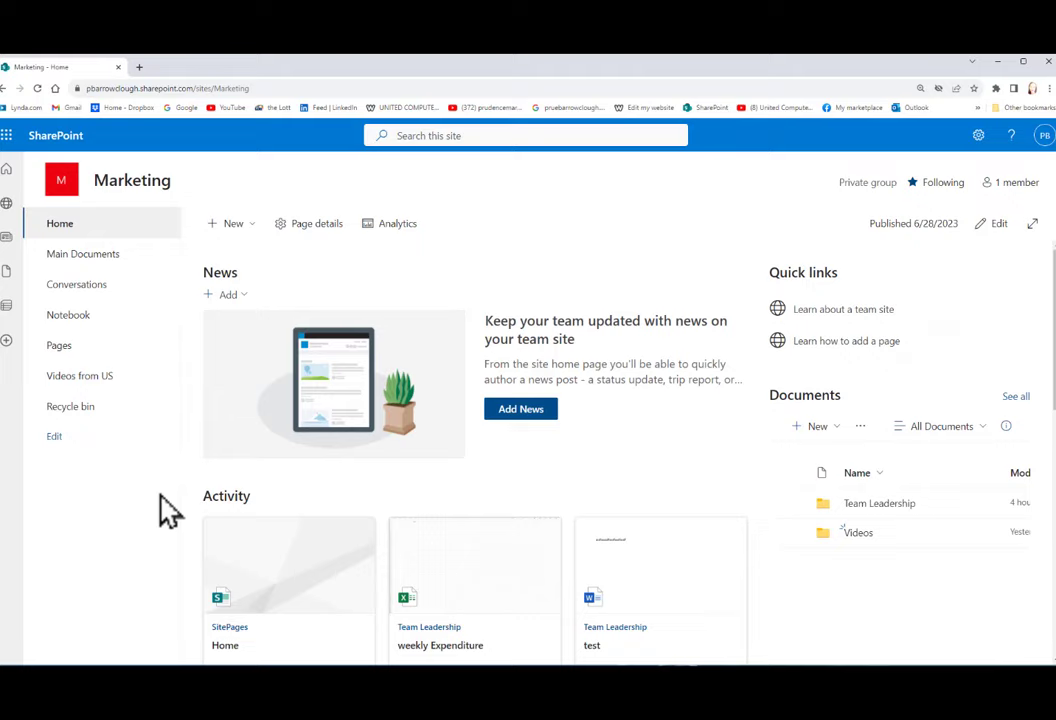
pyautogui.click(92, 258)
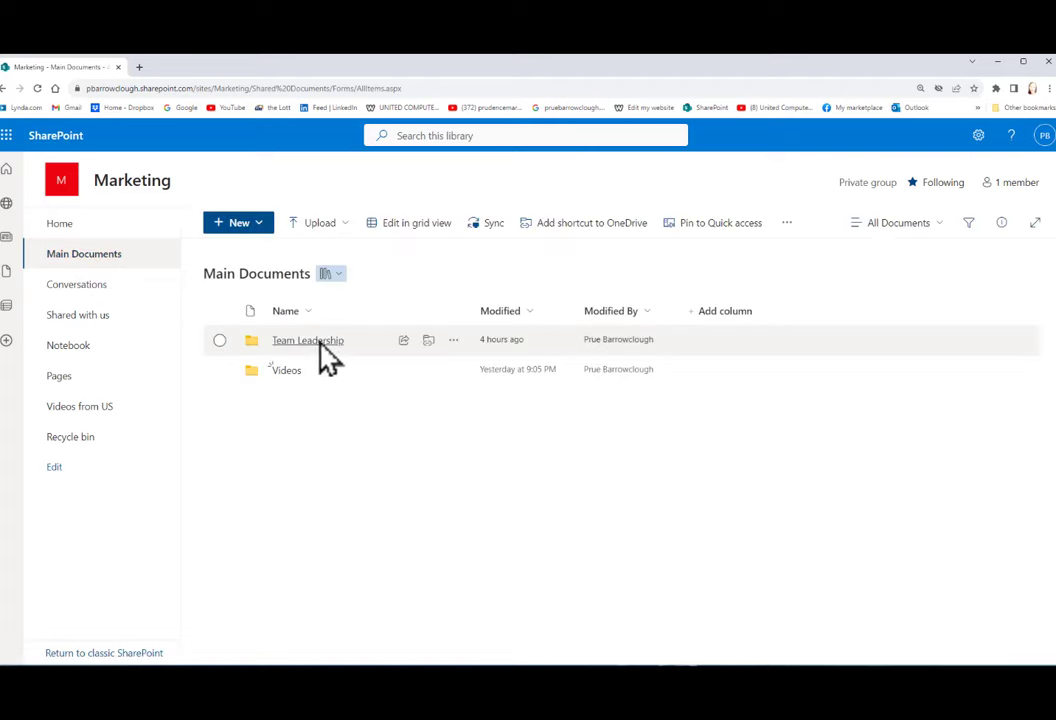
pyautogui.click(323, 345)
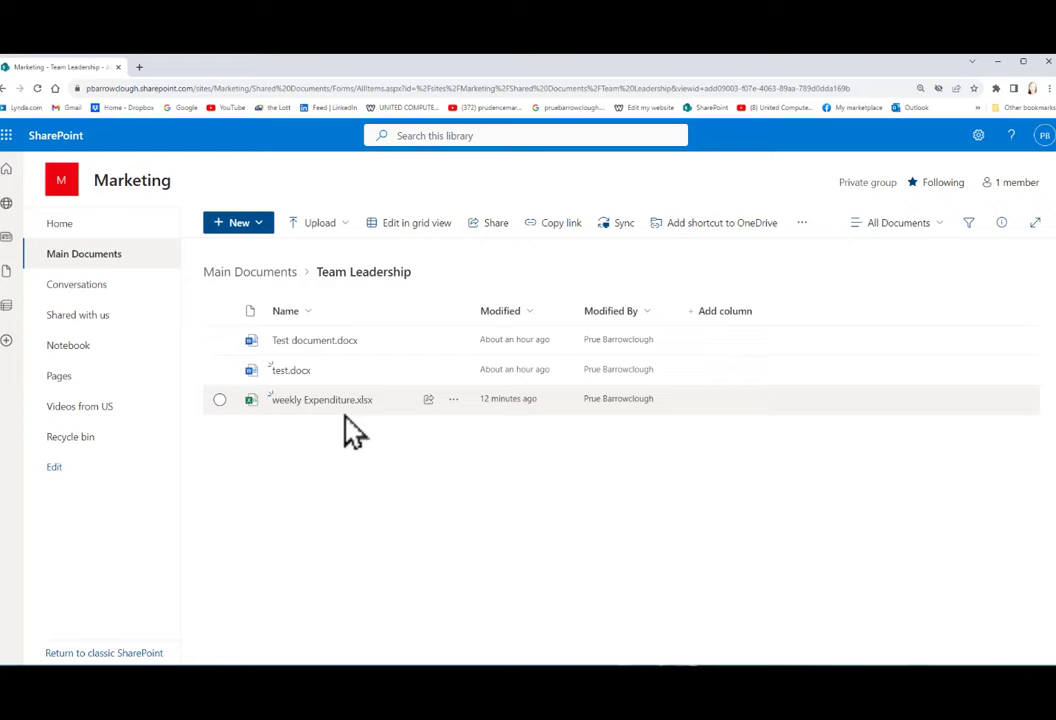
# Start a new Choice column in the library named Categories.
pyautogui.click(703, 330)
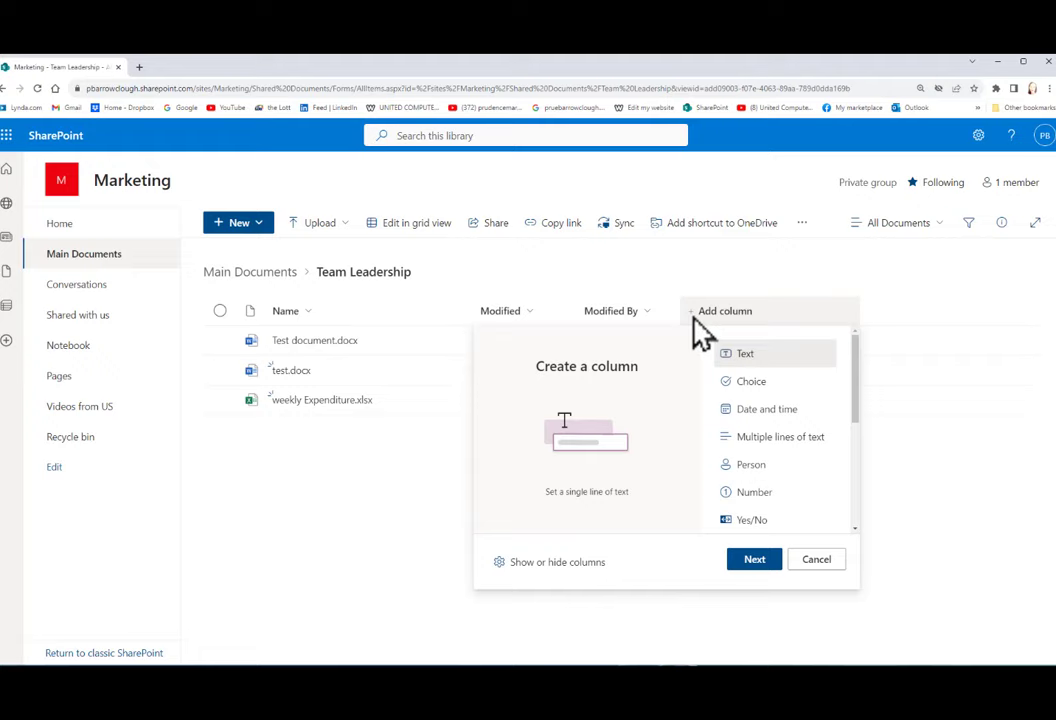
pyautogui.click(774, 388)
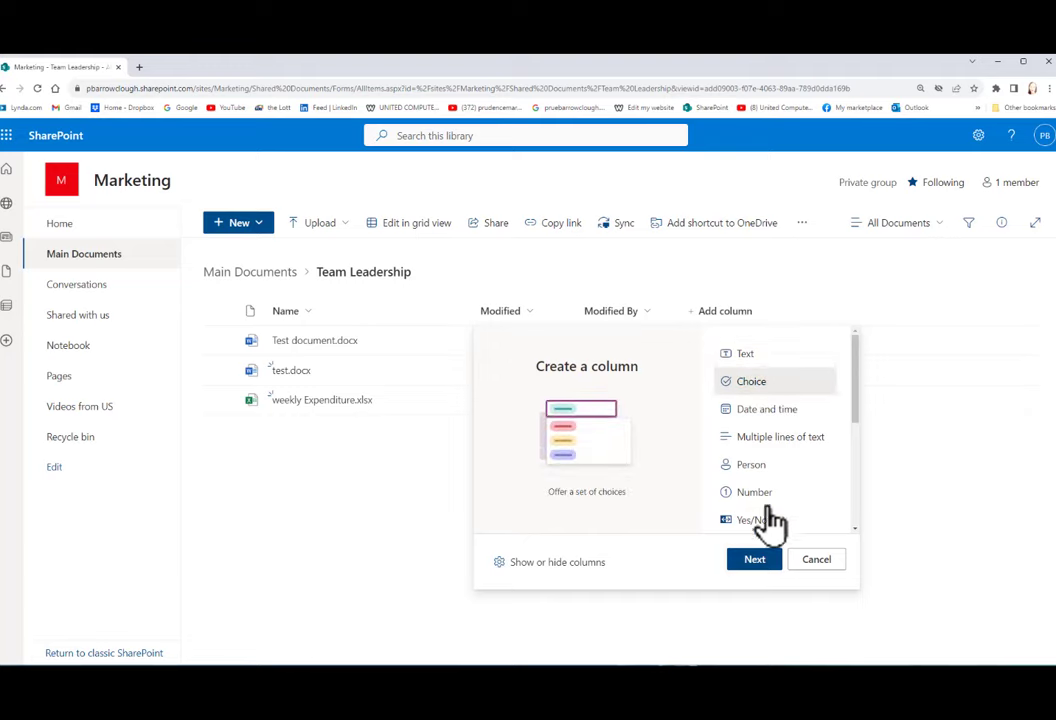
pyautogui.click(758, 561)
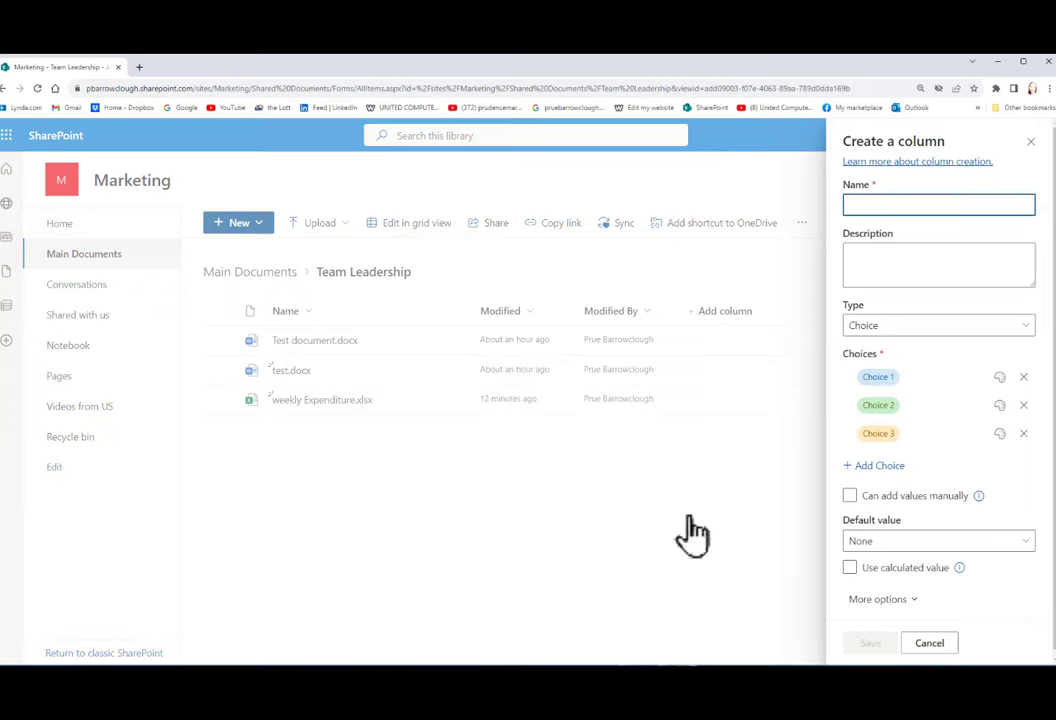
pyautogui.write('Cat')
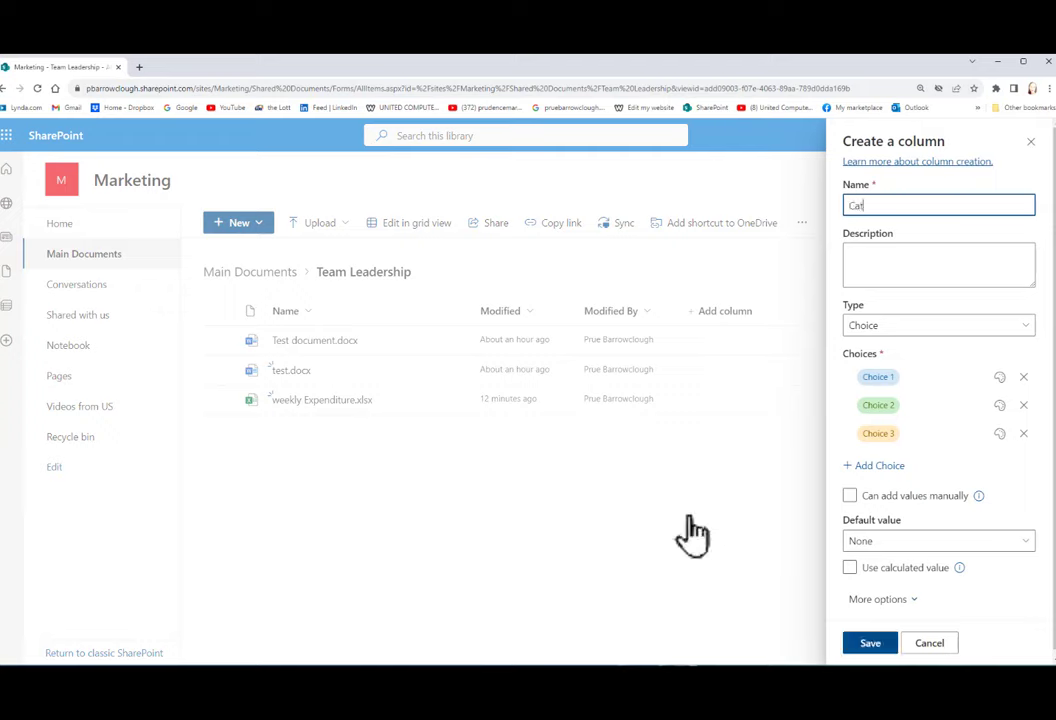
pyautogui.write('egories')
# Set the Categories choices to Finance and Reports, keep default None, and save the column.
pyautogui.click(873, 377)
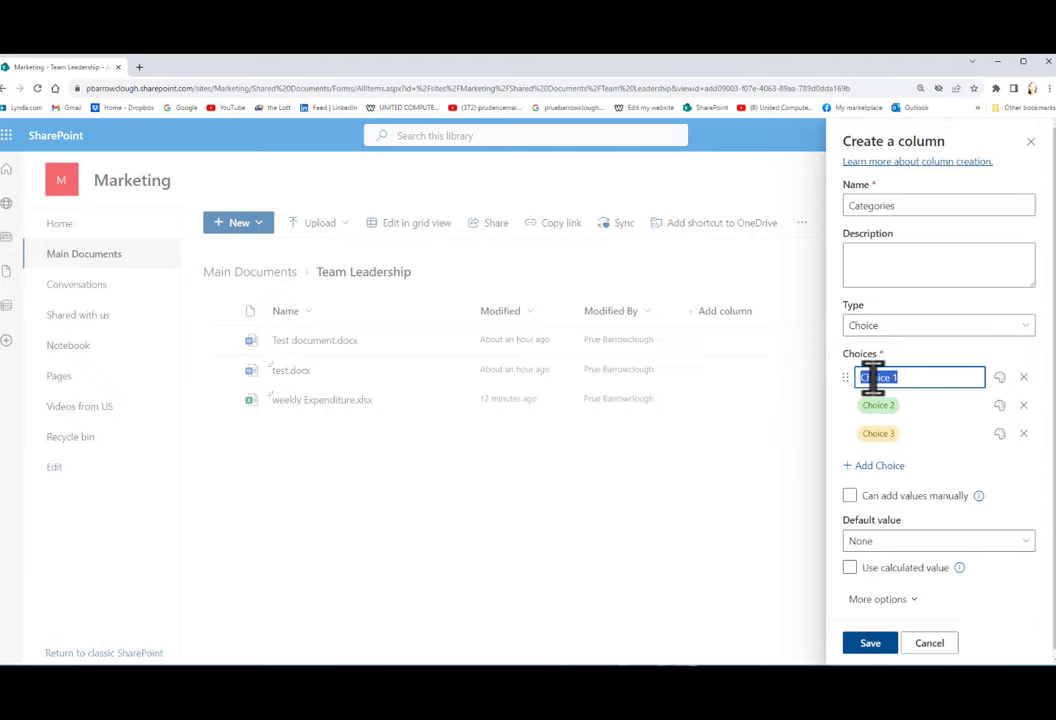
pyautogui.write('Finance')
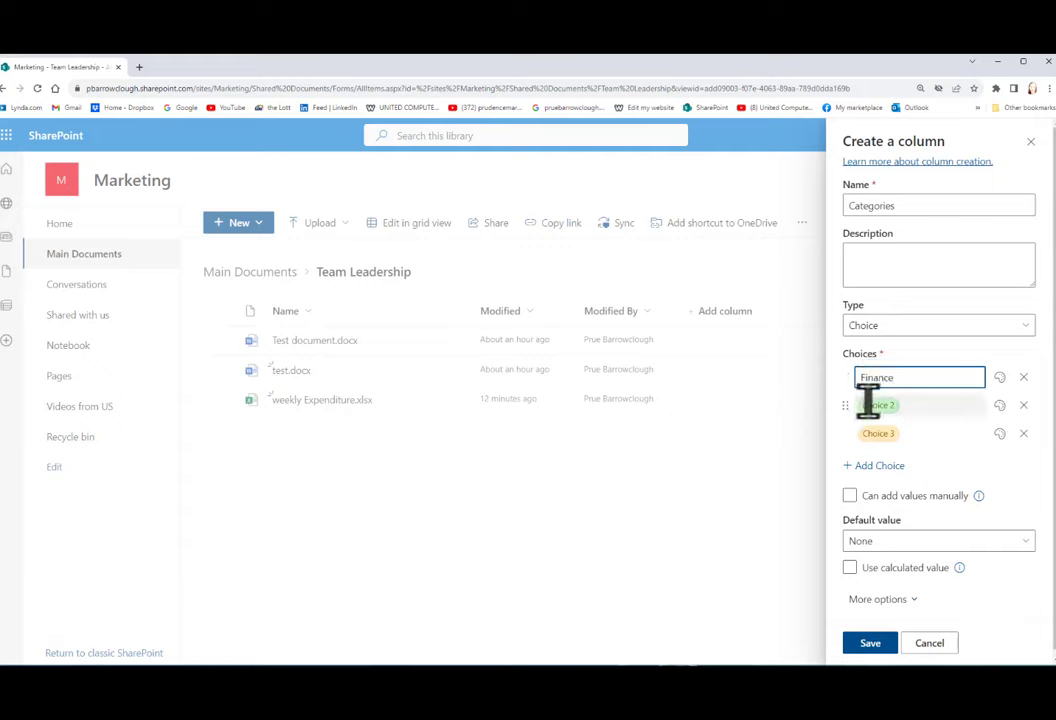
pyautogui.click(870, 405)
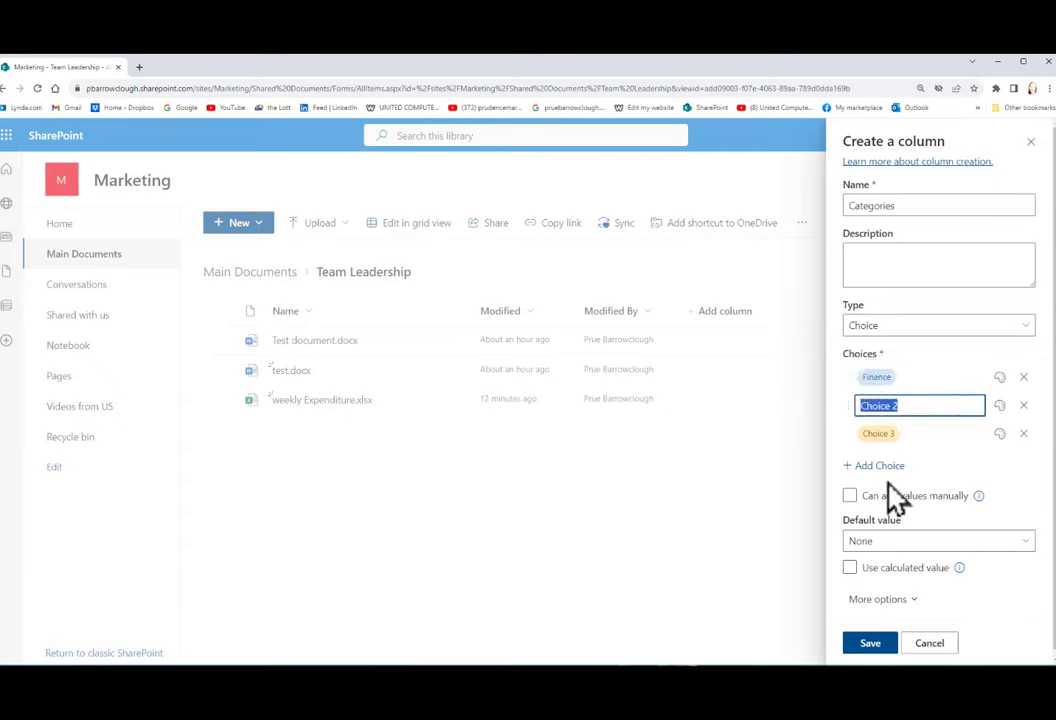
pyautogui.write('Reports')
pyautogui.click(903, 545)
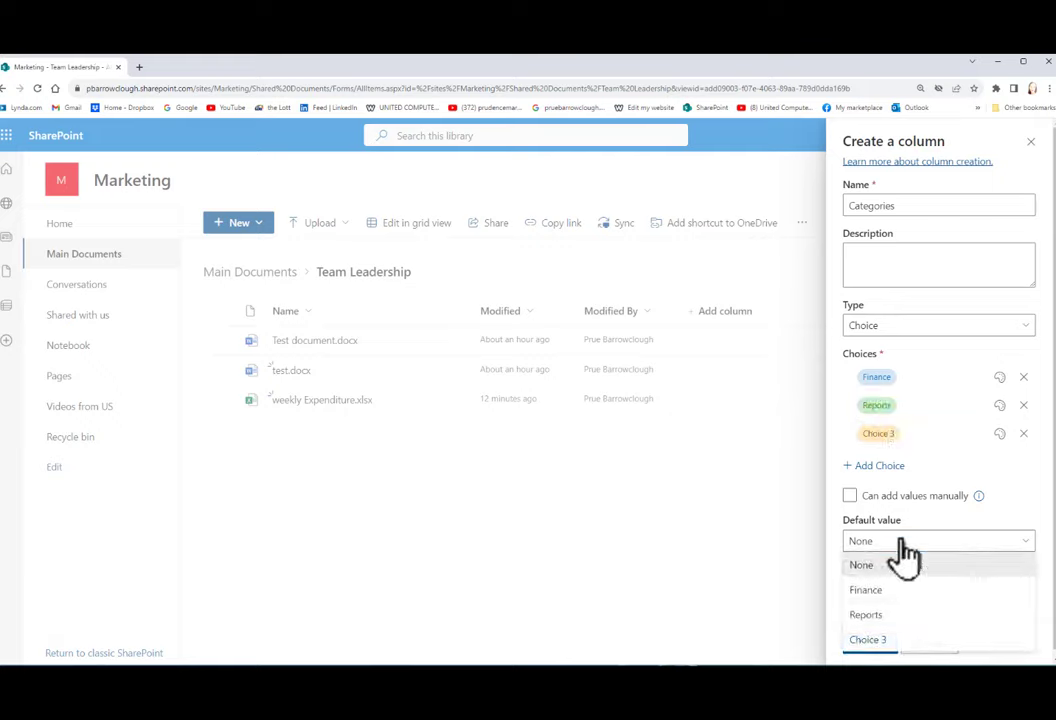
pyautogui.click(902, 545)
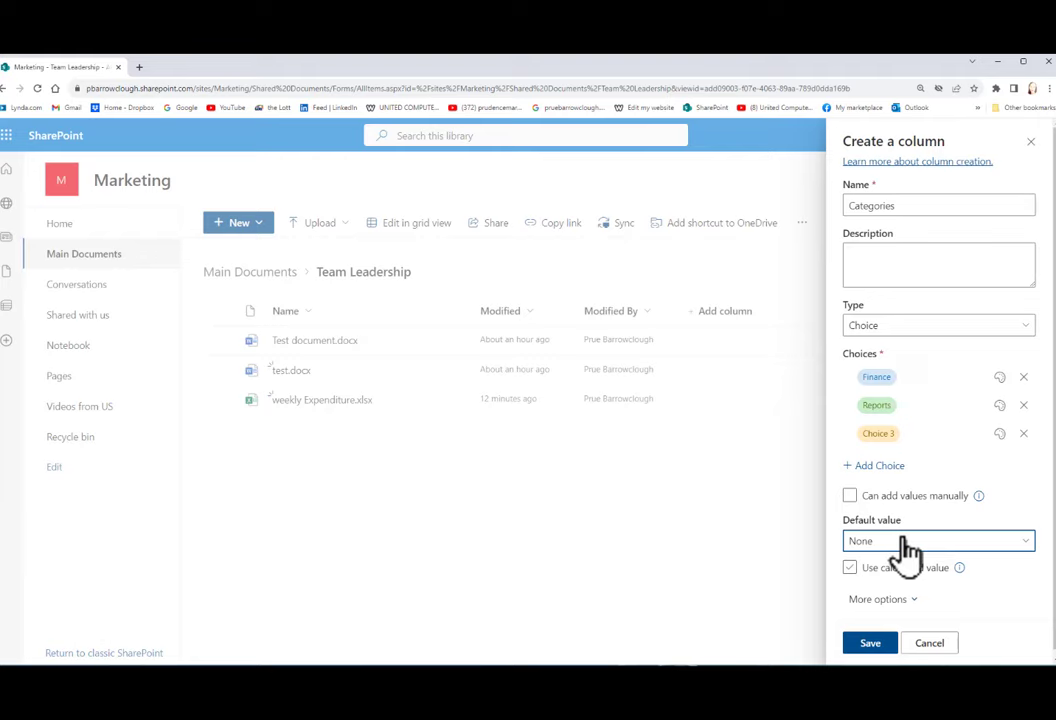
pyautogui.click(878, 647)
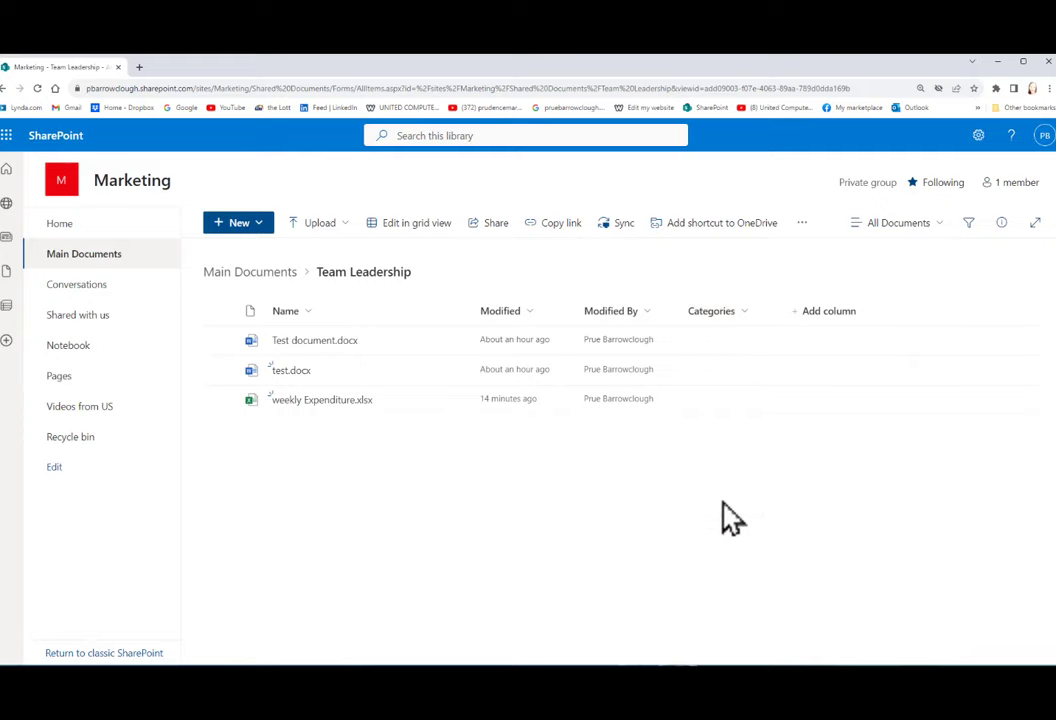
# In grid view, tag Test document.docx and test.docx as Reports and weekly Expenditure.xlsx as Finance.
pyautogui.click(415, 236)
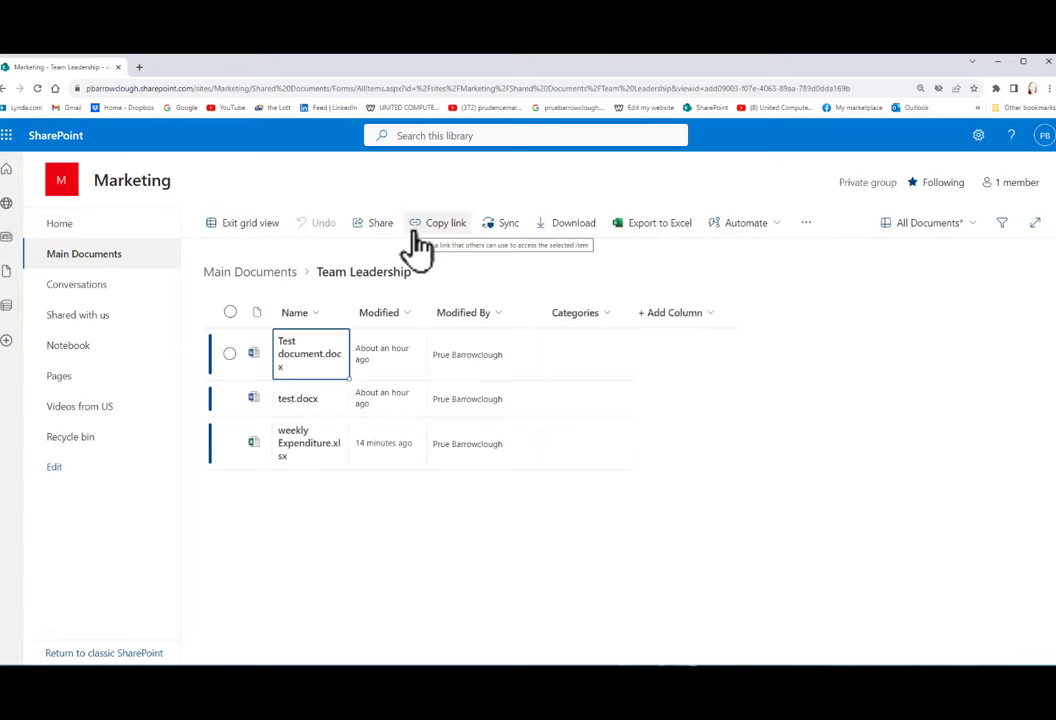
pyautogui.click(590, 355)
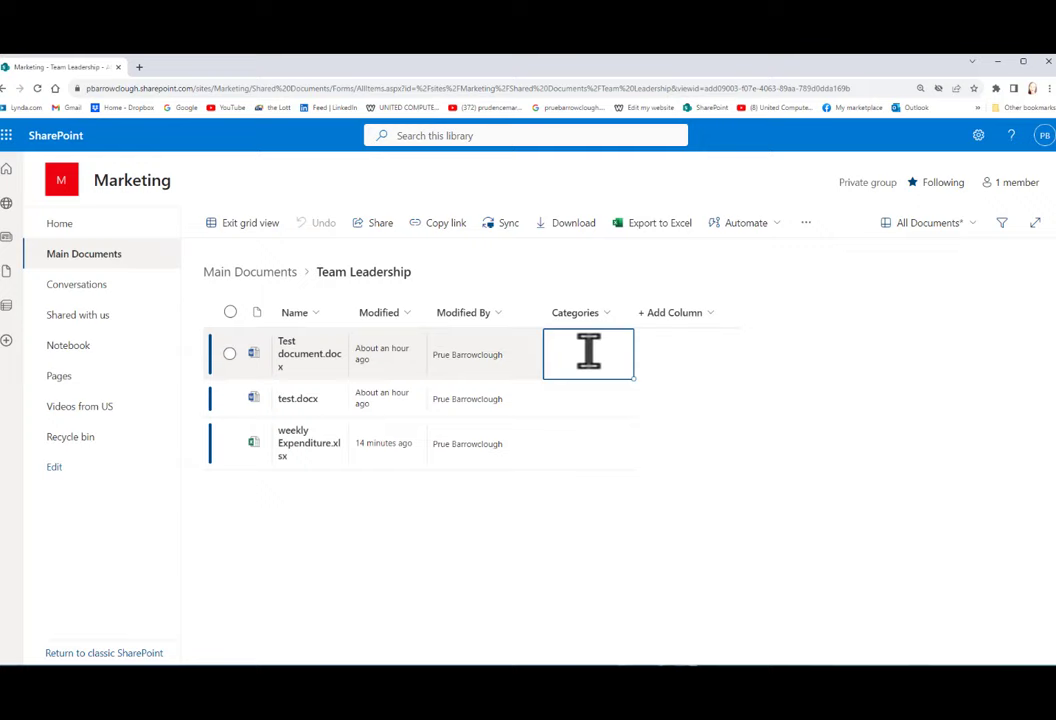
pyautogui.click(588, 352)
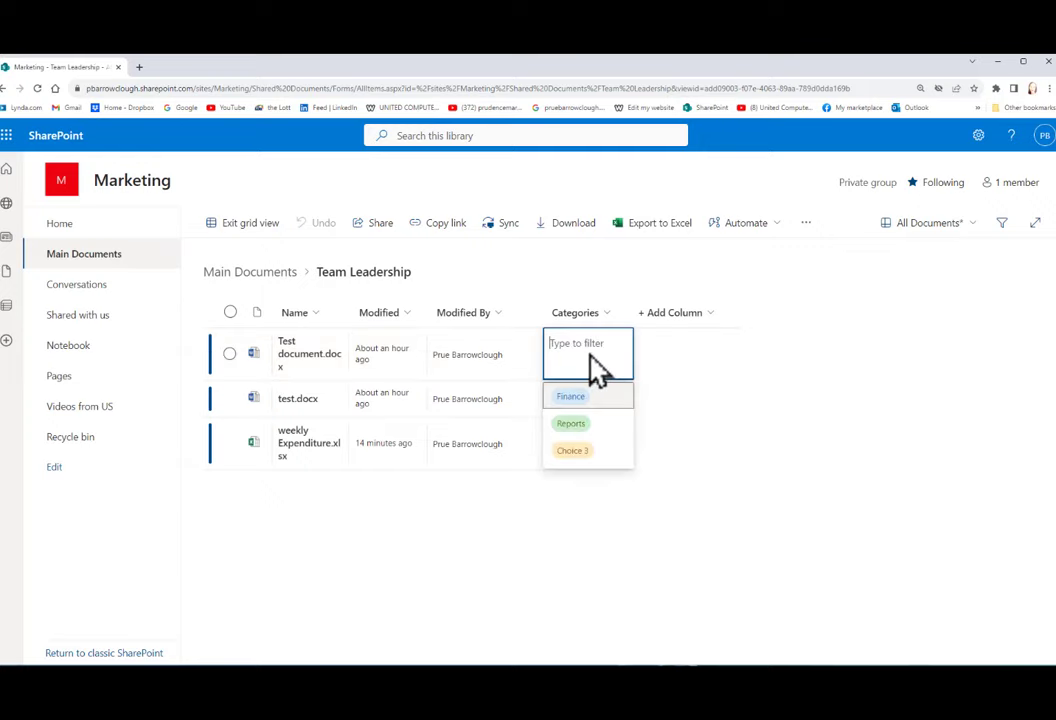
pyautogui.click(572, 425)
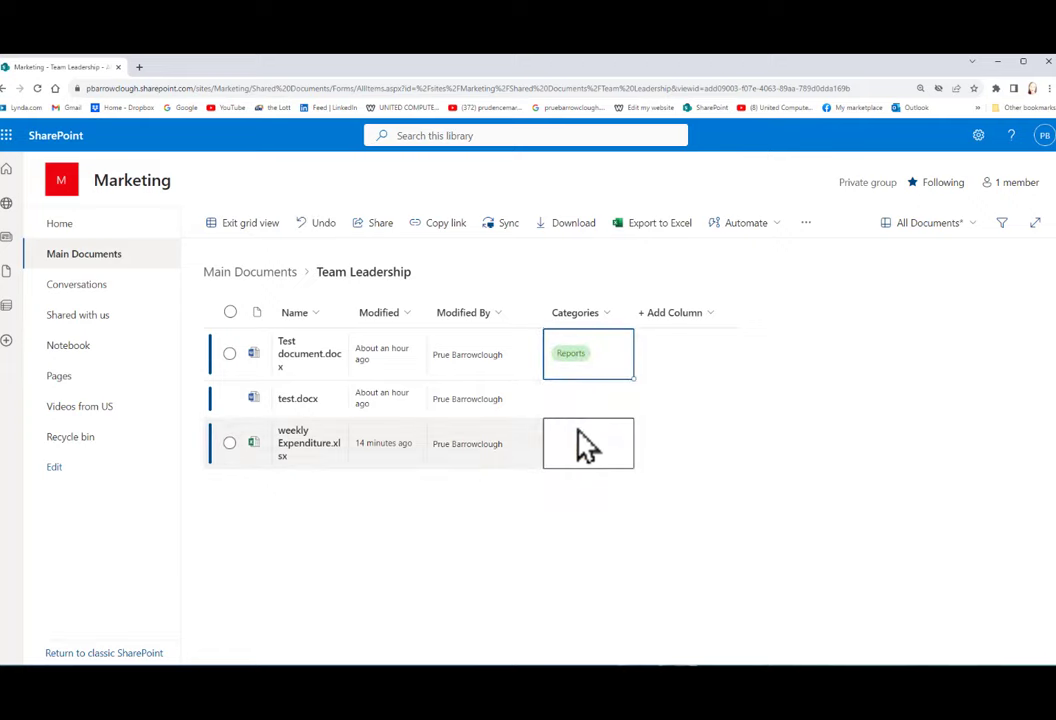
pyautogui.click(567, 401)
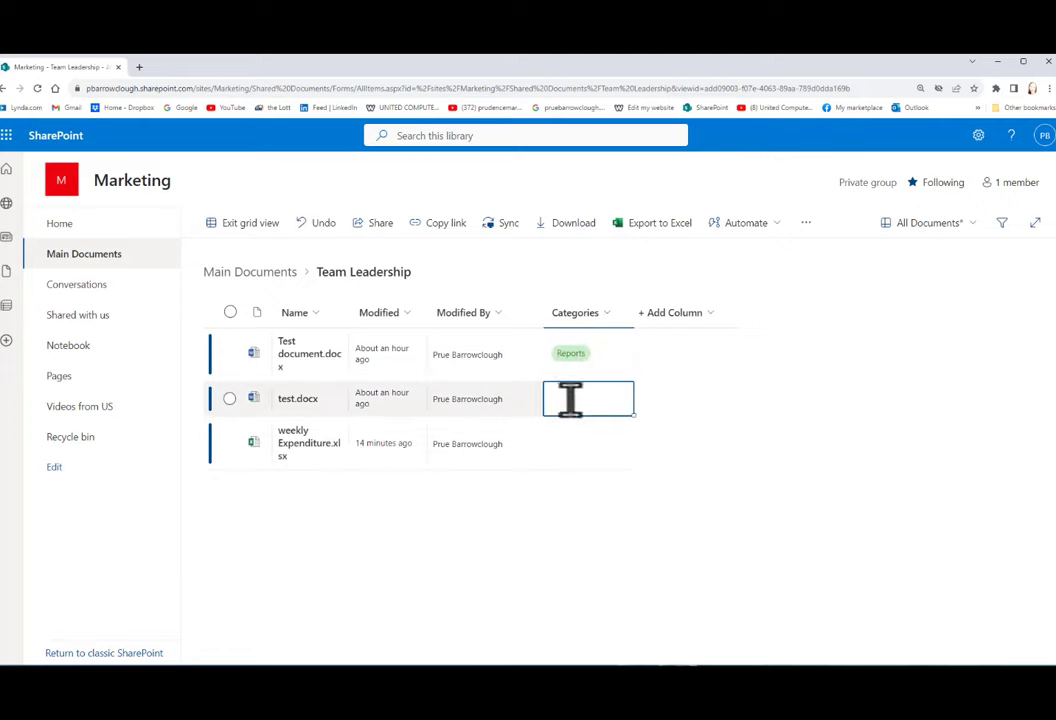
pyautogui.click(568, 401)
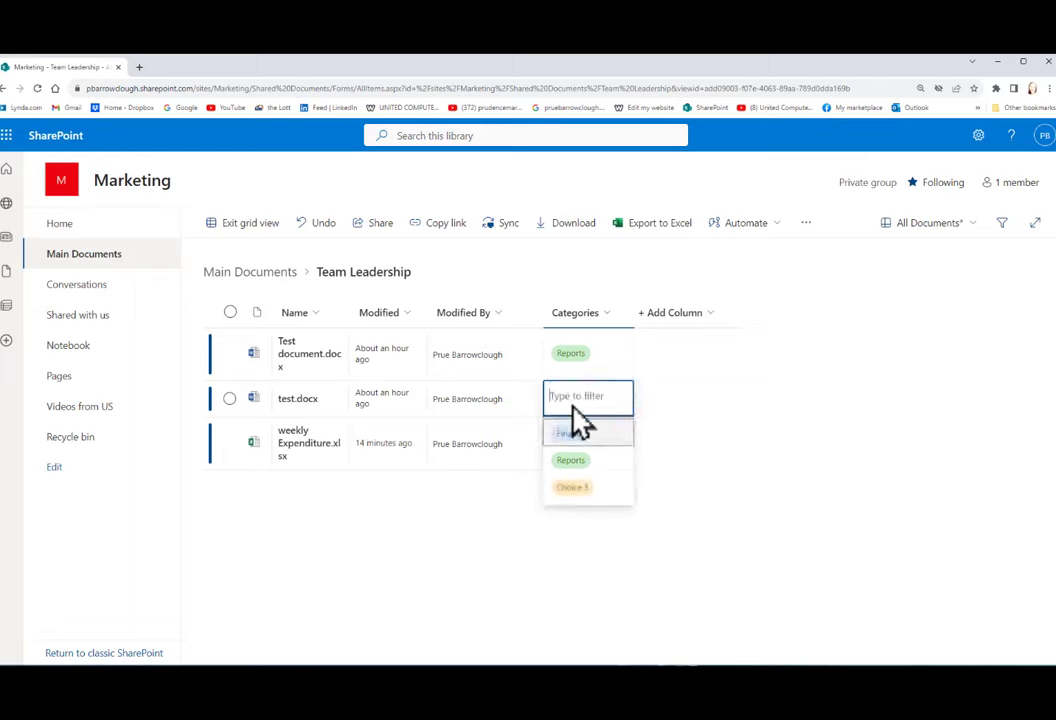
pyautogui.click(578, 461)
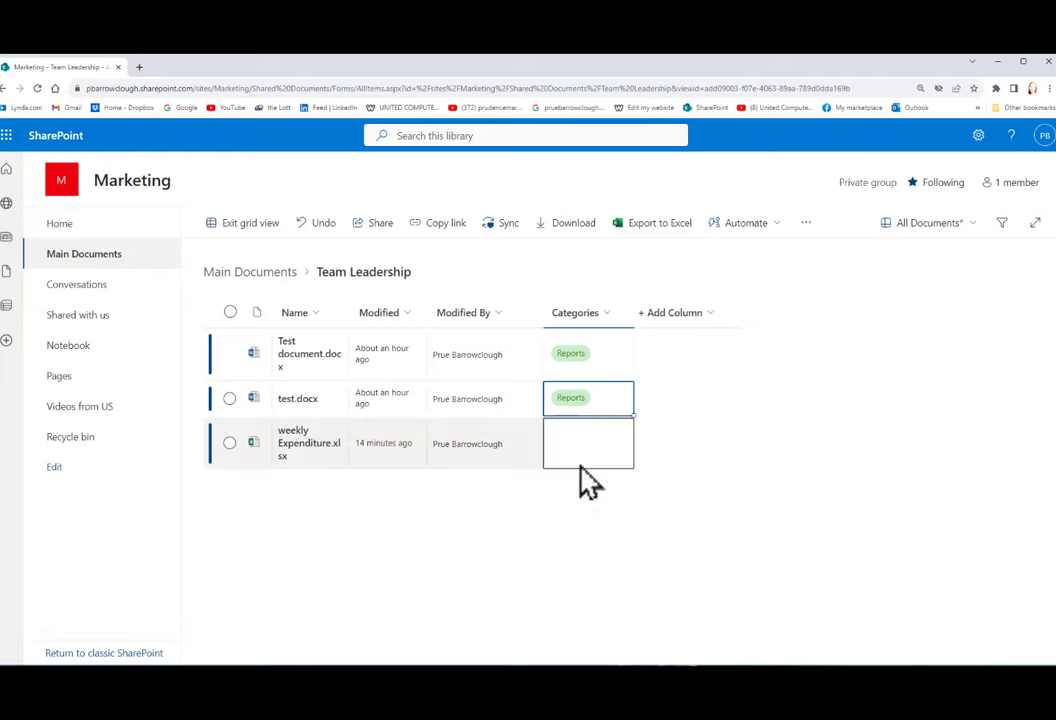
pyautogui.click(575, 443)
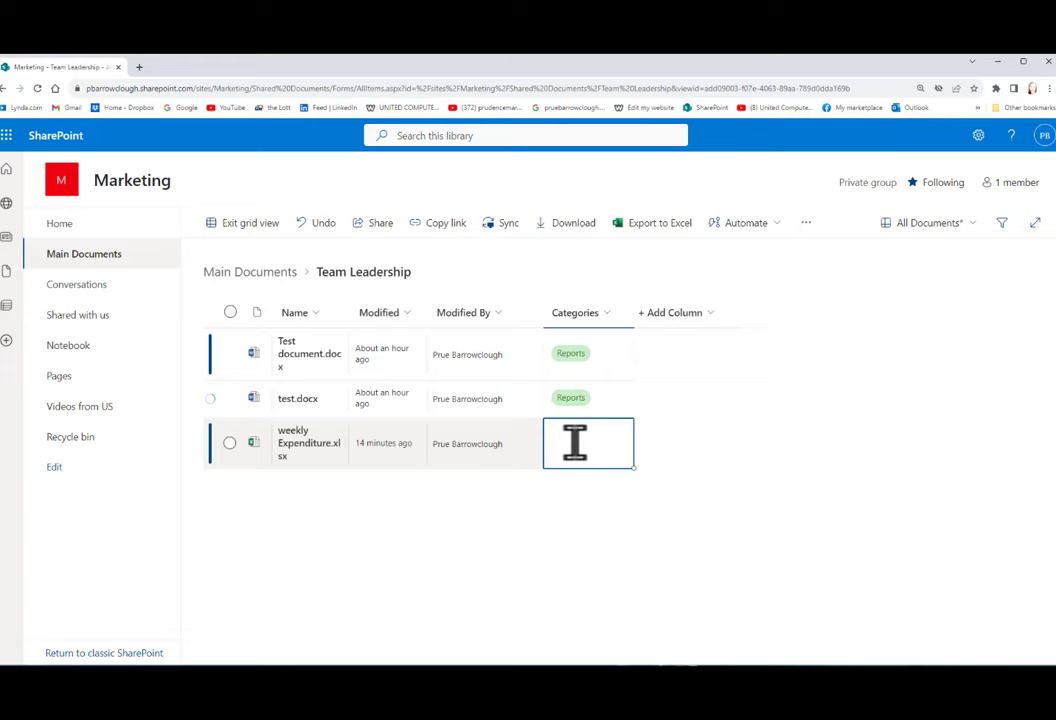
pyautogui.click(575, 441)
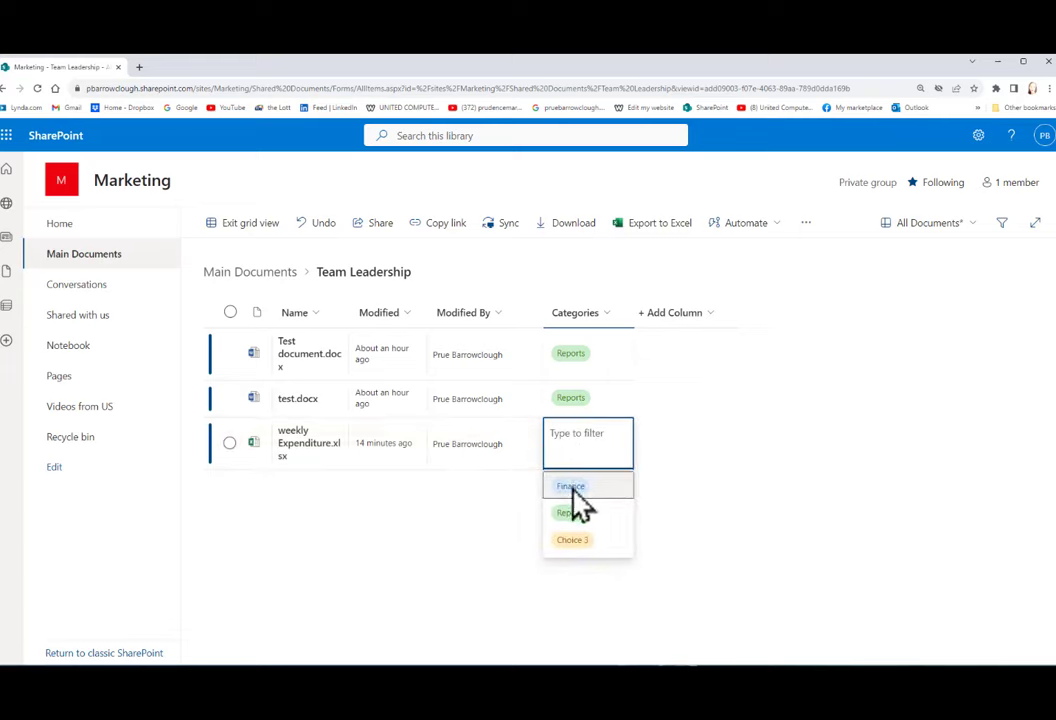
pyautogui.click(571, 487)
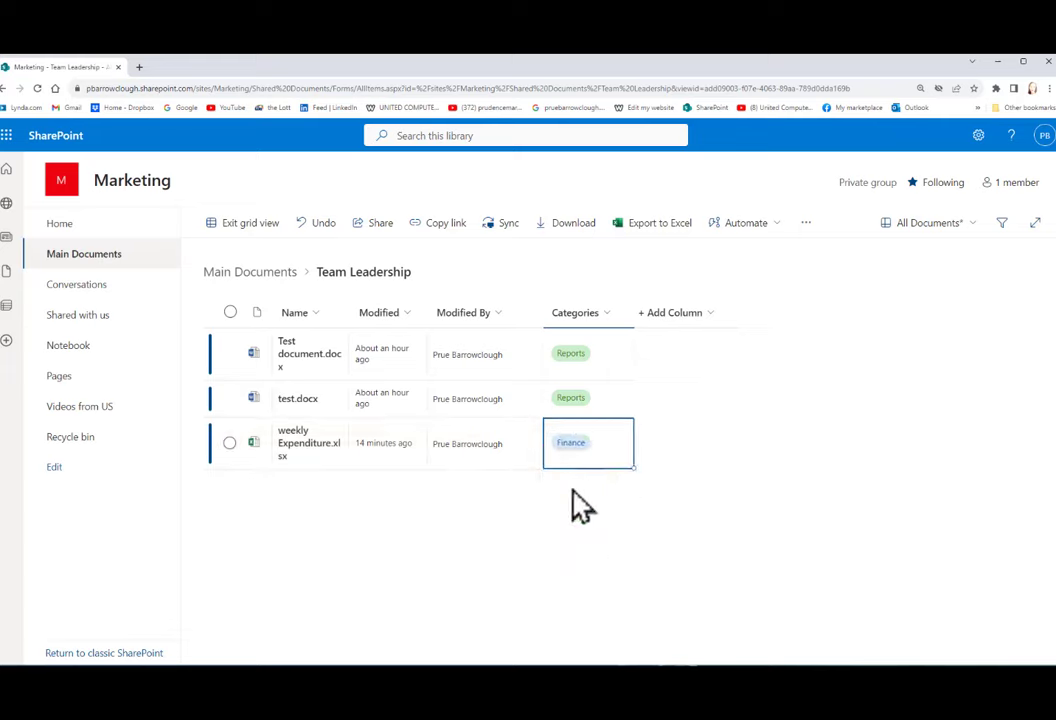
# Exit grid view to save the category tags, then create a new Word document in Team Leadership.
pyautogui.click(246, 229)
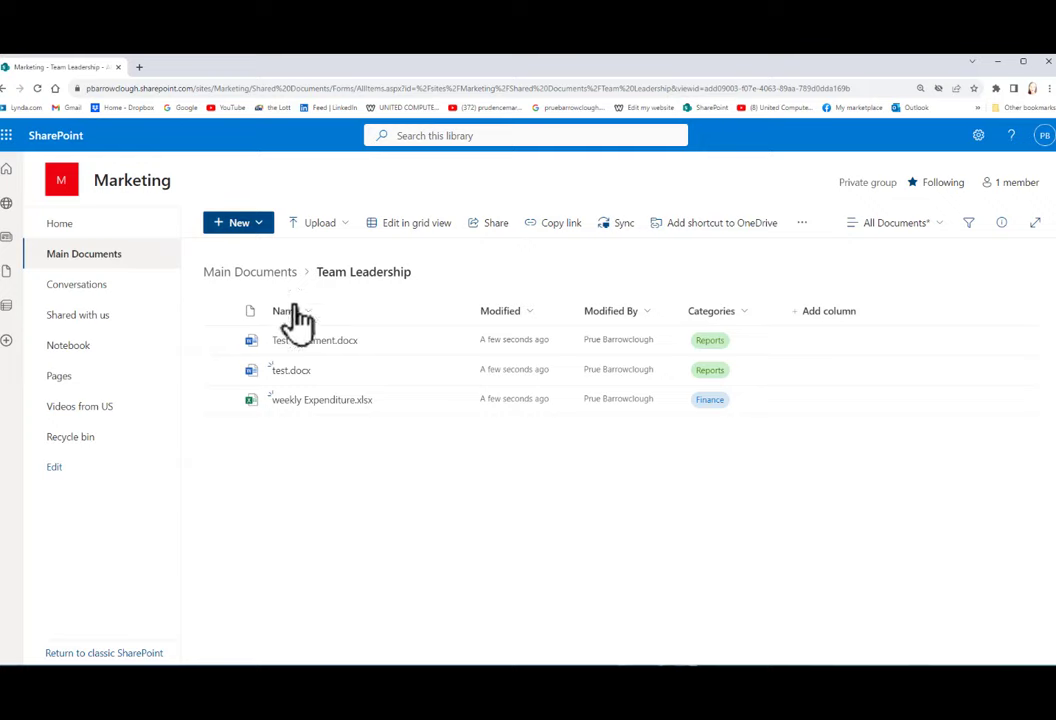
pyautogui.click(258, 226)
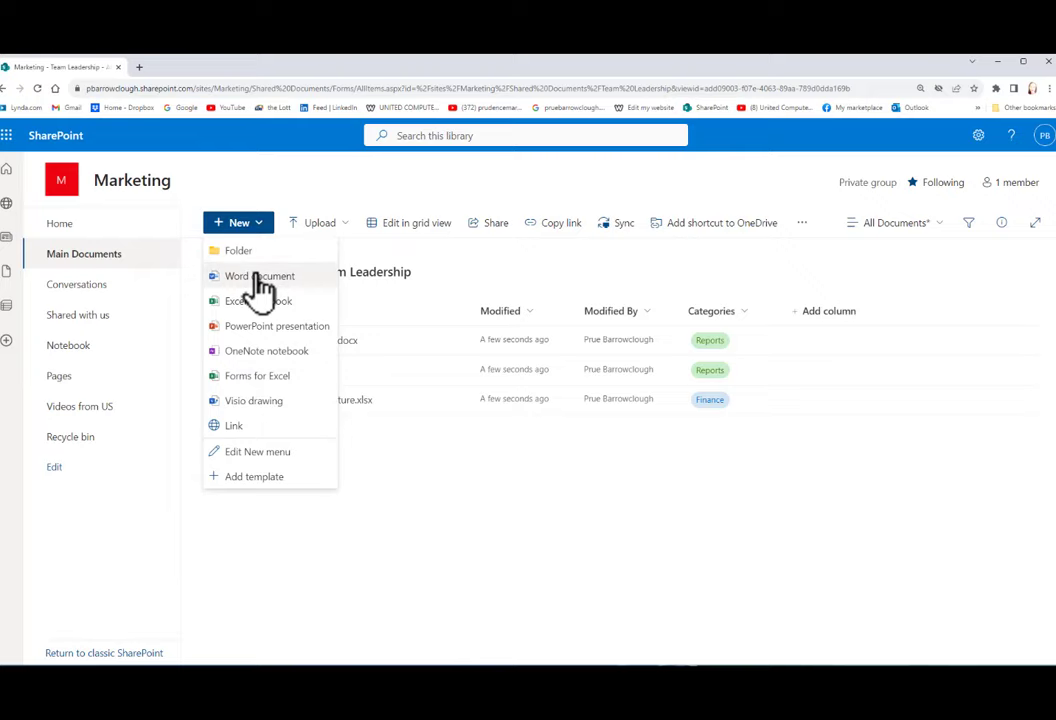
pyautogui.click(260, 278)
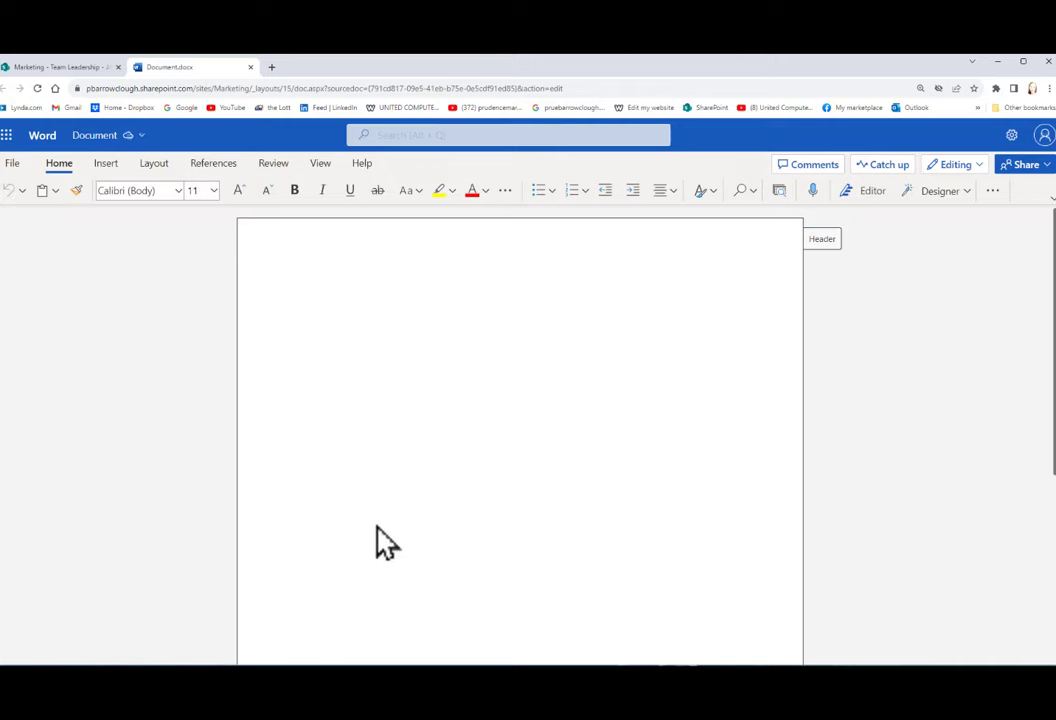
# Generate five paragraphs of sample text in the blank document with =rand().
pyautogui.write('=ra')
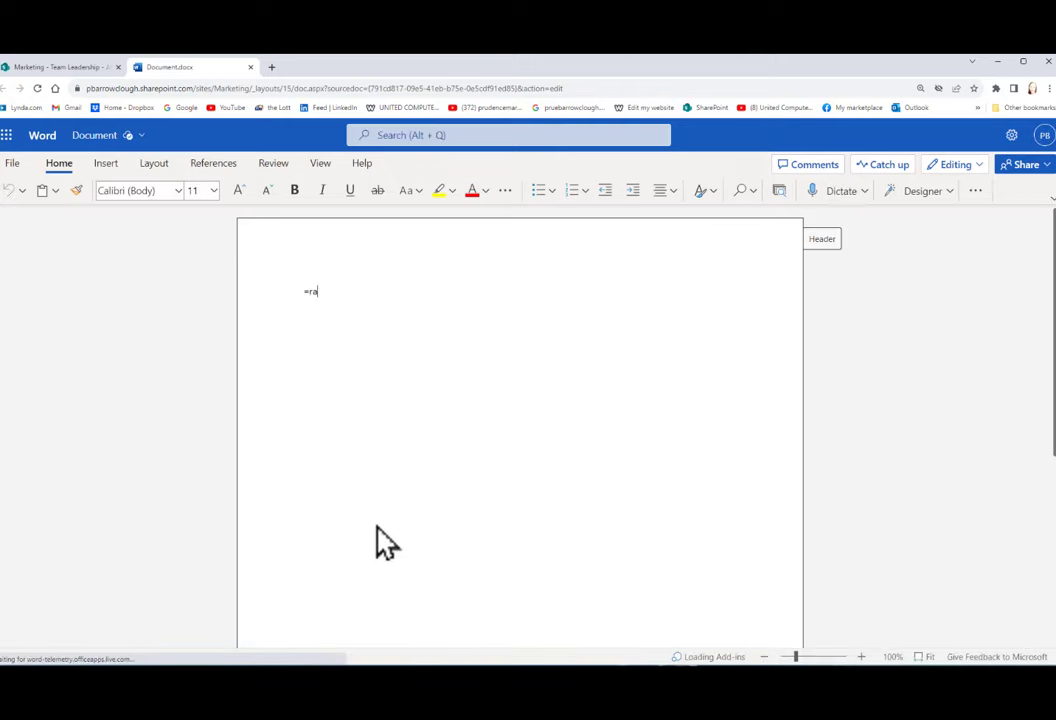
pyautogui.write('nd()')
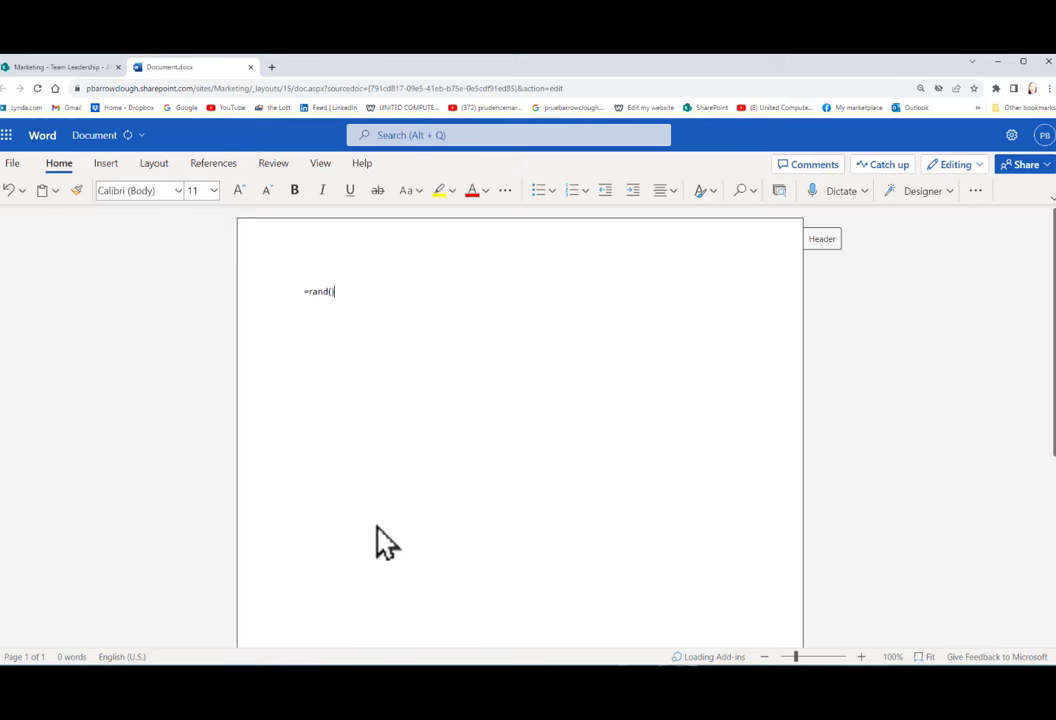
pyautogui.press('Return')
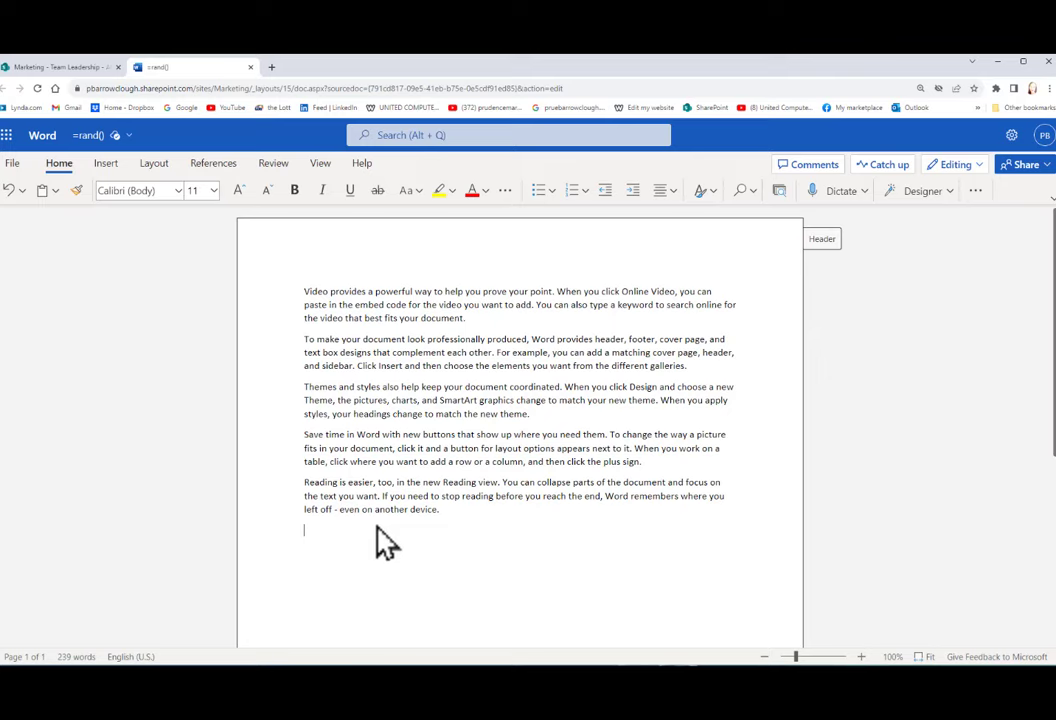
# Rename the document to 'Letter from ABC re advertising'.
pyautogui.click(131, 138)
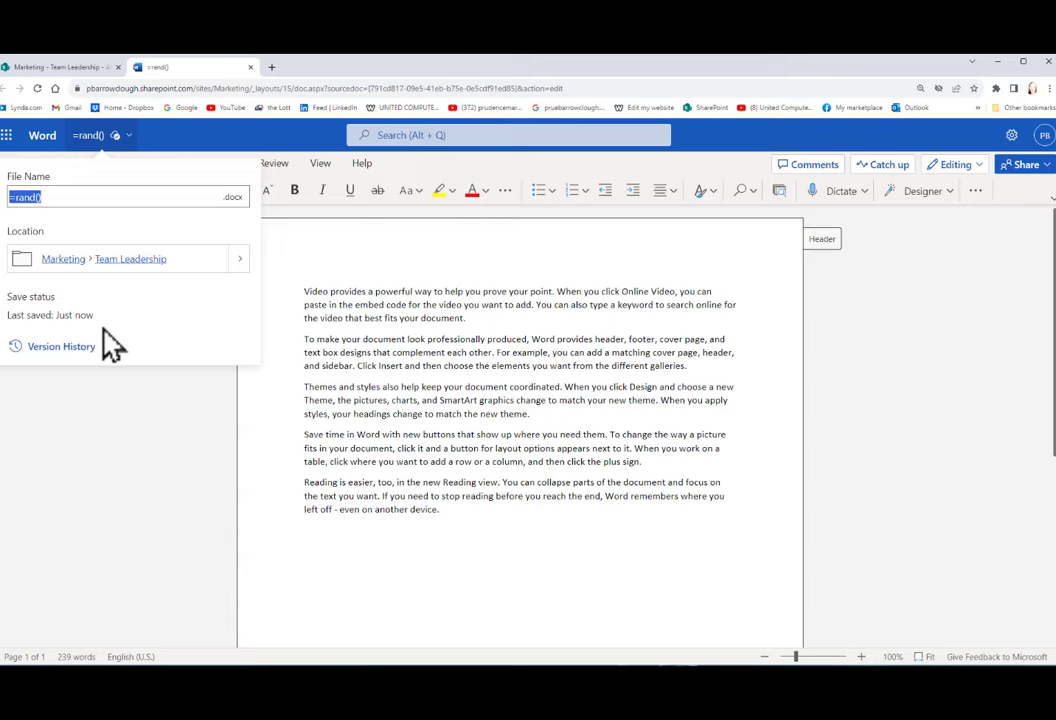
pyautogui.write('Letter from ABC re')
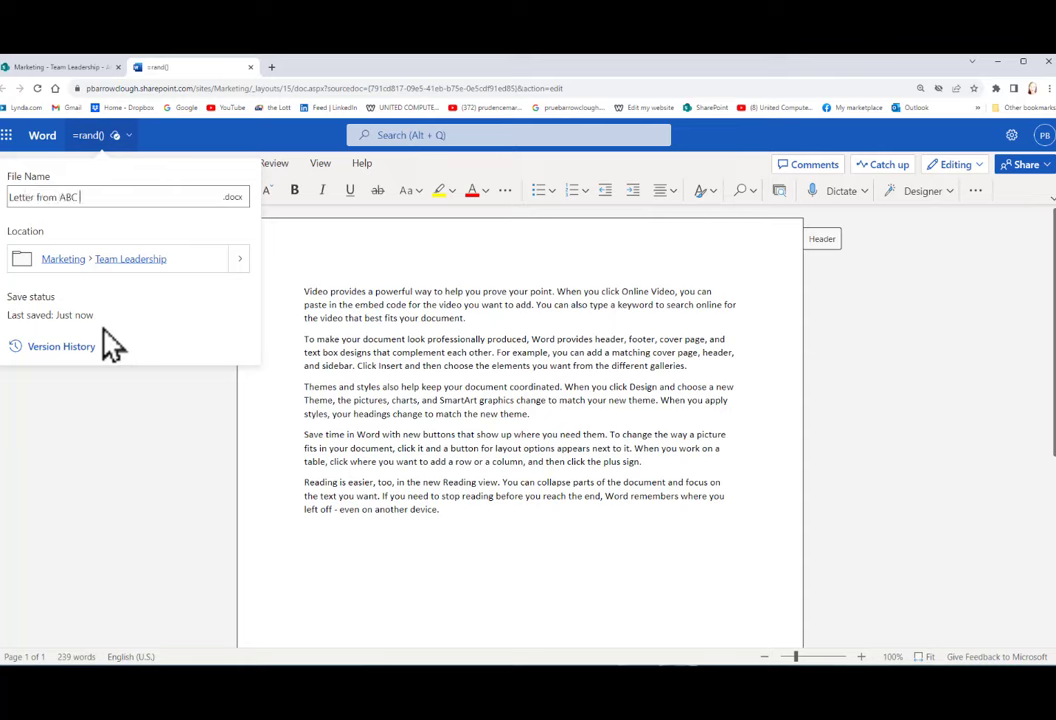
pyautogui.write(' advertising')
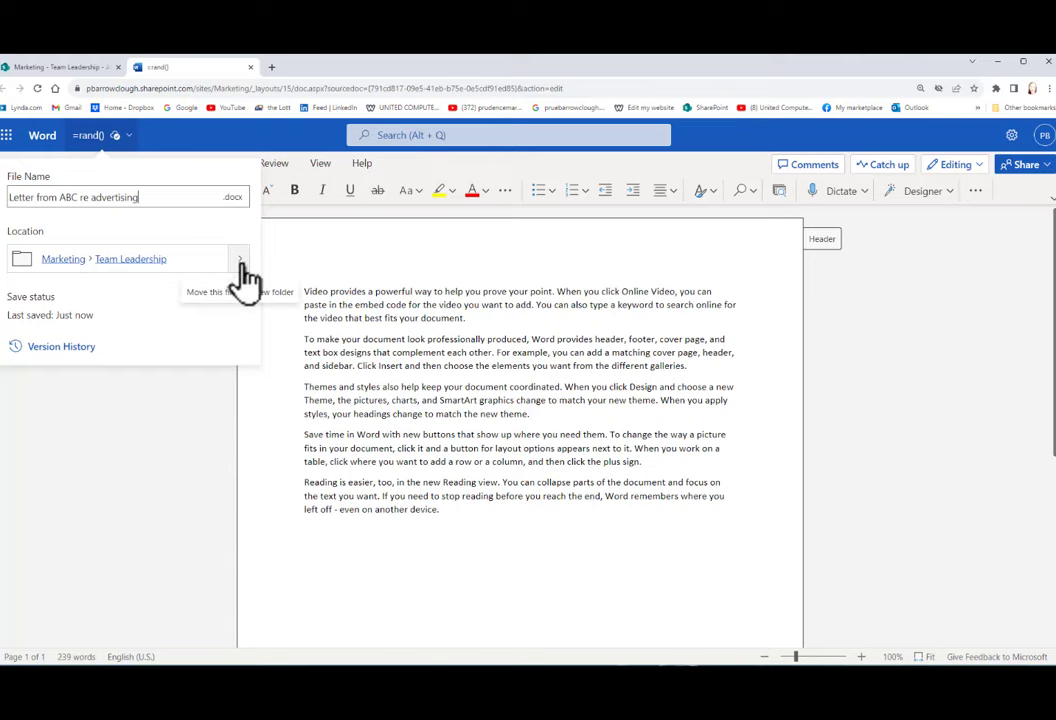
pyautogui.press('Return')
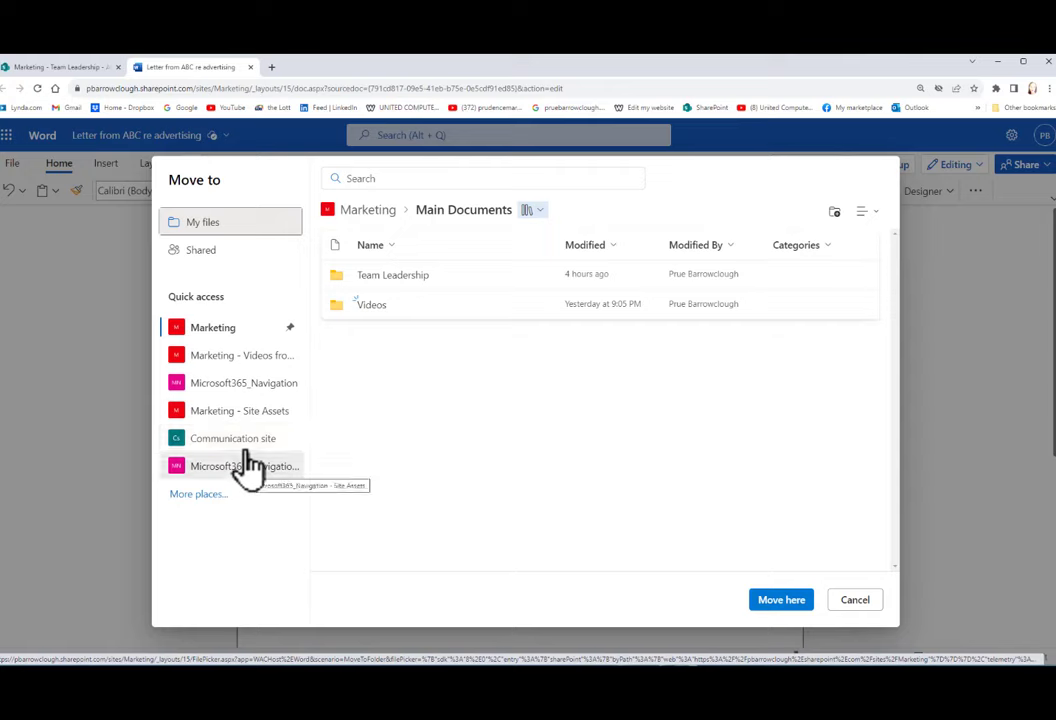
# Cancel moving the letter, keeping it in Team Leadership, and close the Word for the web tab.
pyautogui.click(199, 495)
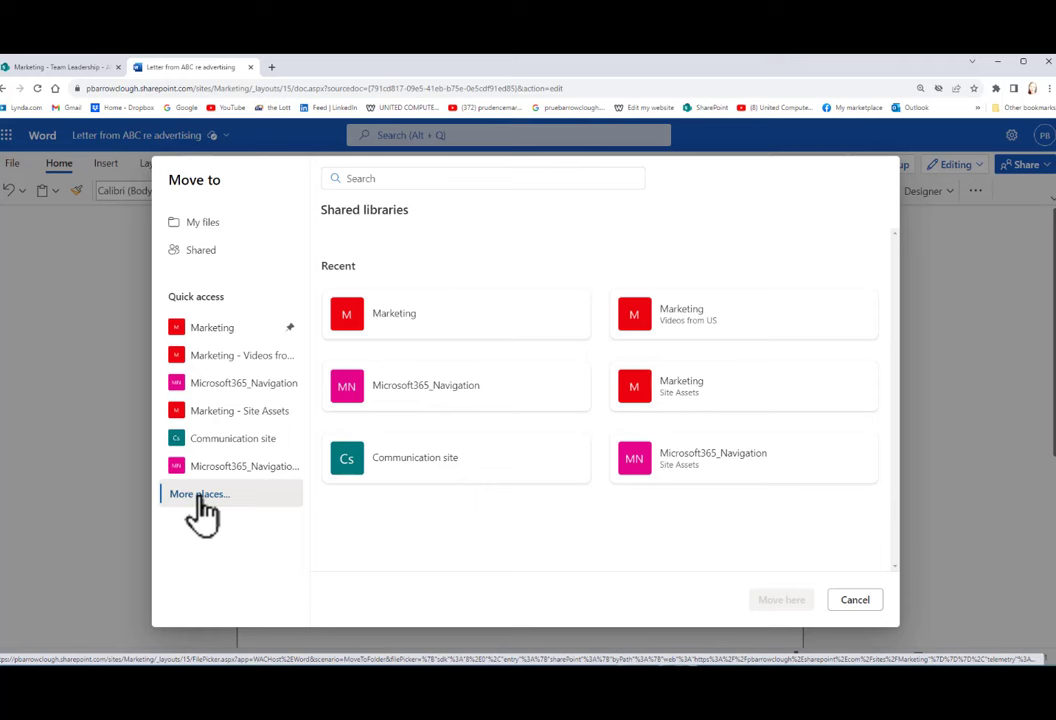
pyautogui.click(857, 601)
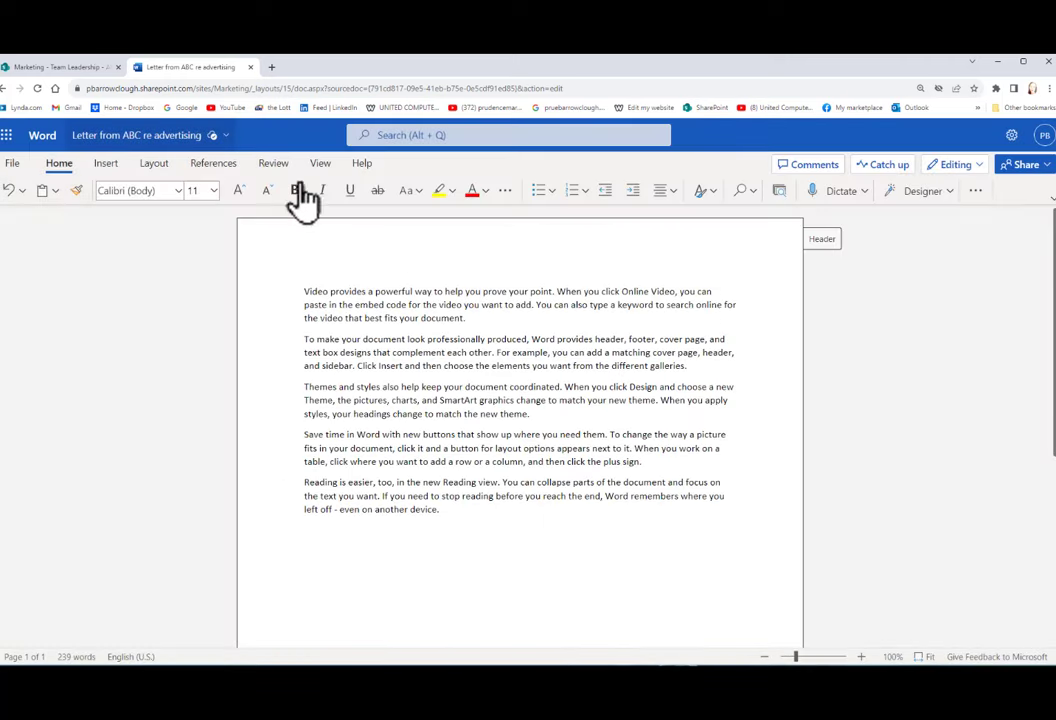
pyautogui.click(229, 142)
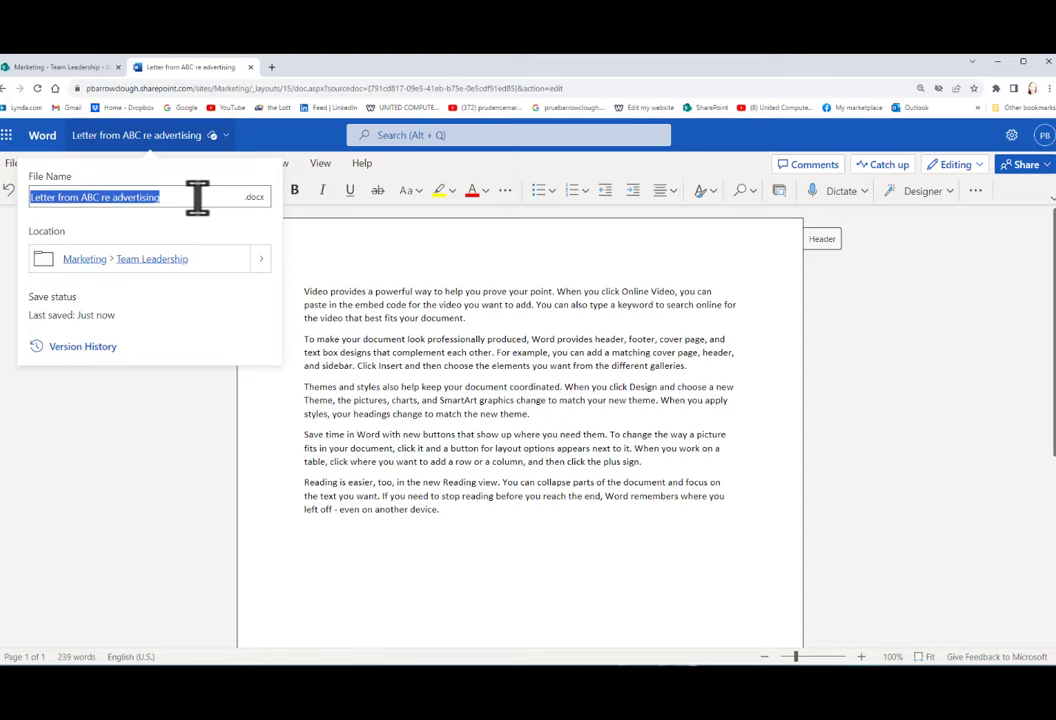
pyautogui.press('Return')
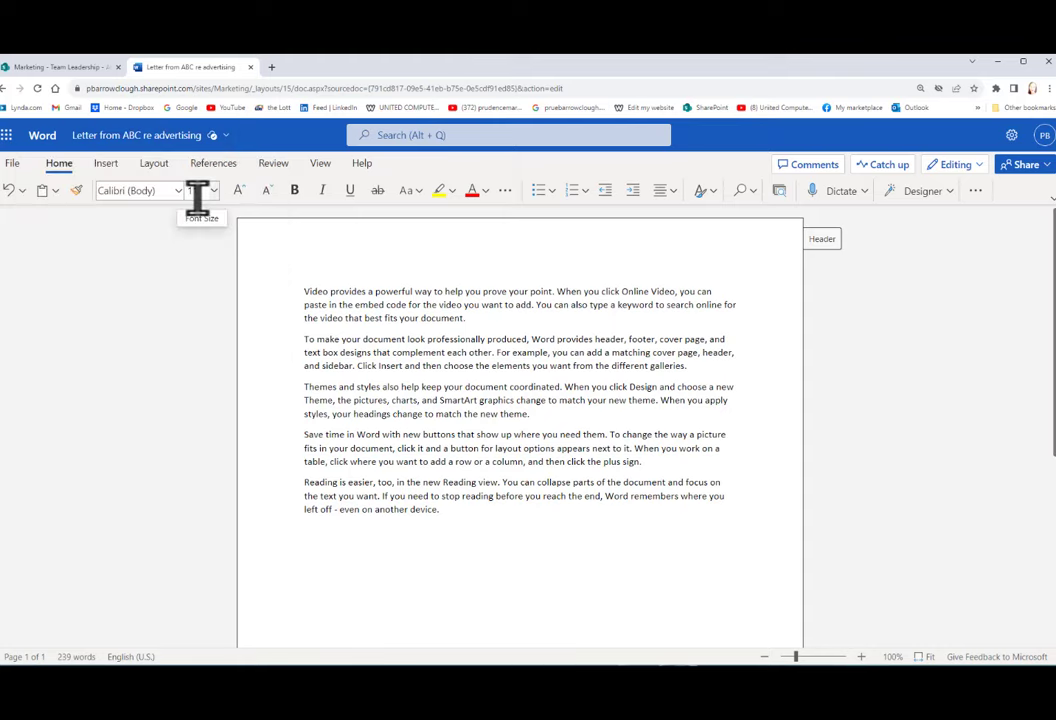
pyautogui.click(250, 67)
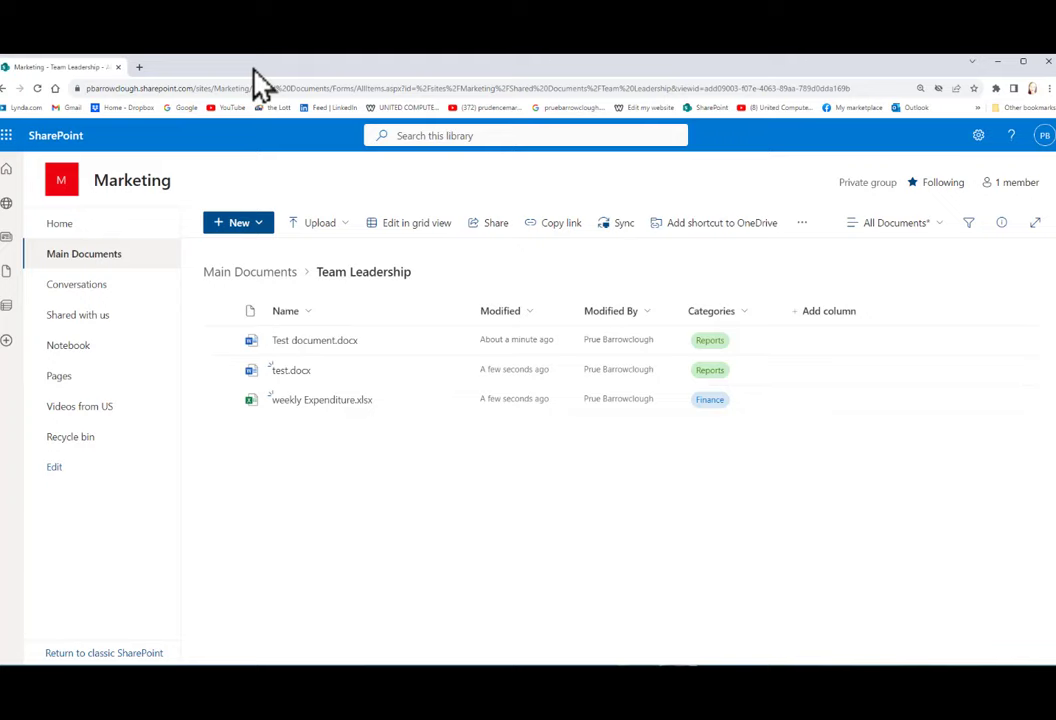
# Refresh the library to list the new letter, then bring up the Categories column's Column settings menu.
pyautogui.click(38, 88)
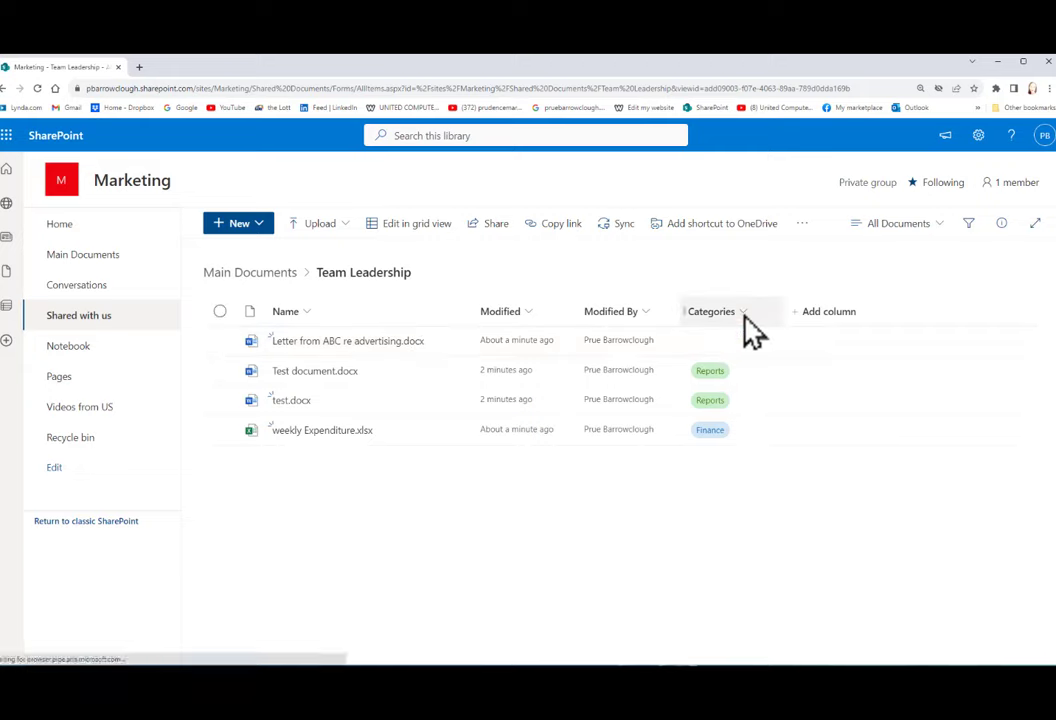
pyautogui.click(744, 316)
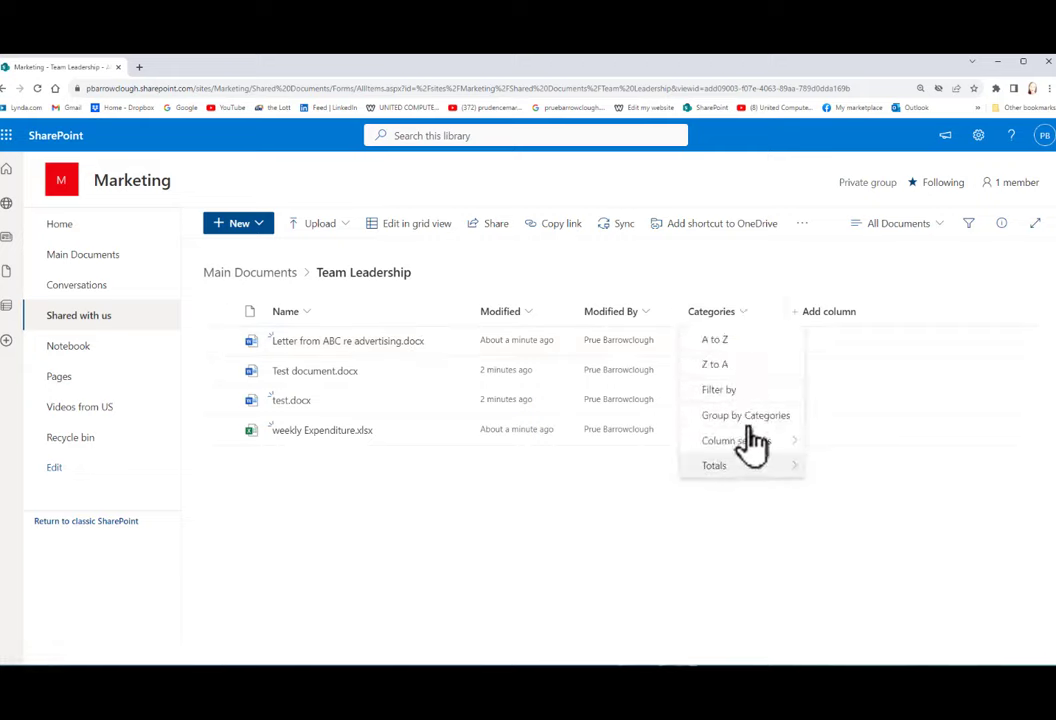
pyautogui.moveTo(749, 446)
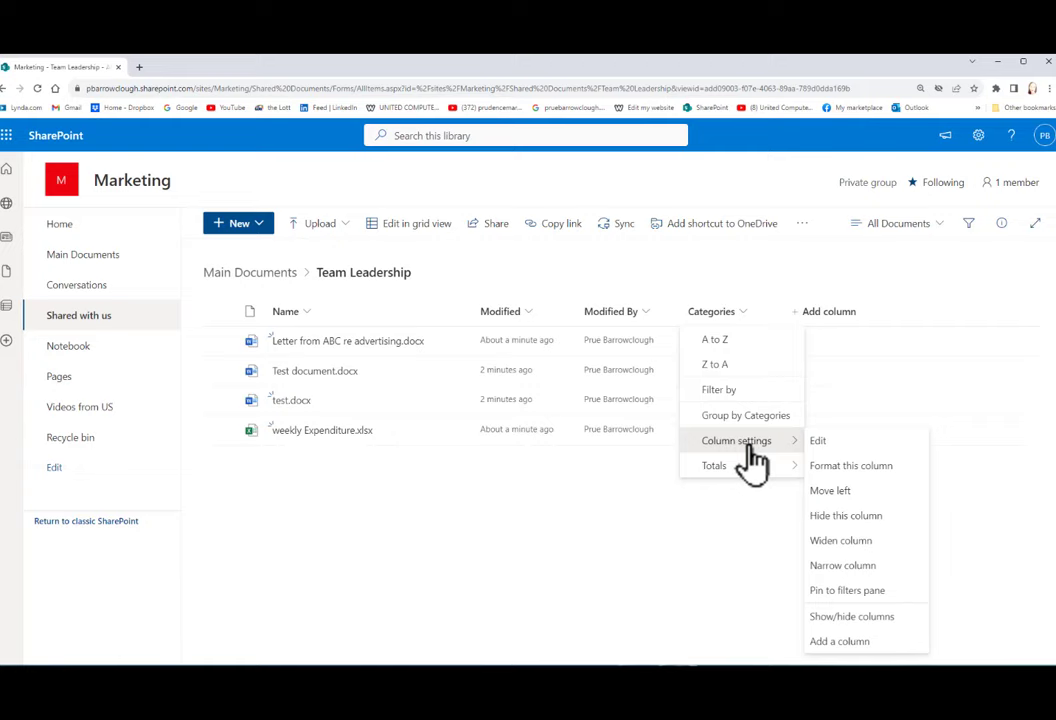
# Rename Choice 3 to 'Correspondence', allow fill-in values, leave the calculated value off, and save the Categories column.
pyautogui.click(842, 447)
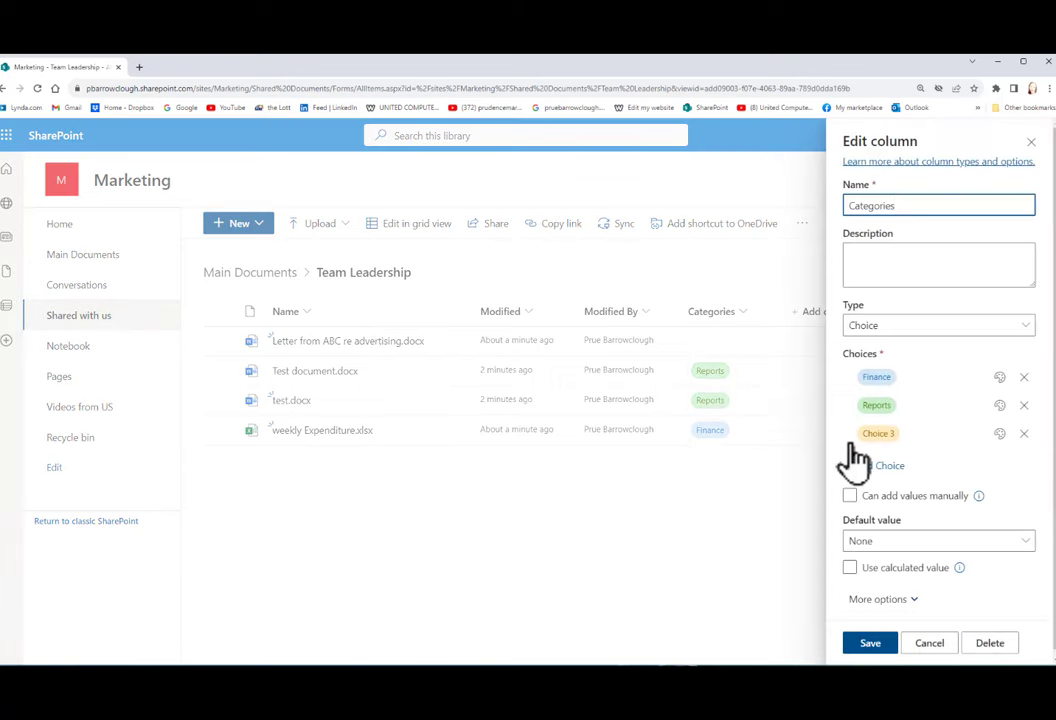
pyautogui.click(878, 433)
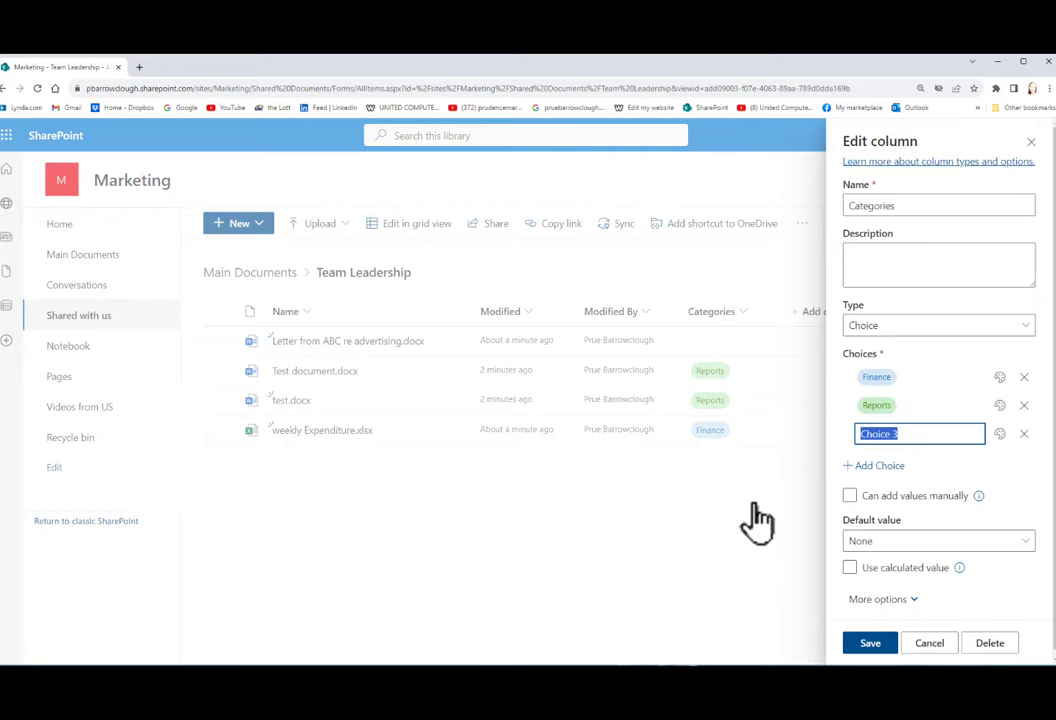
pyautogui.write('Correspondence')
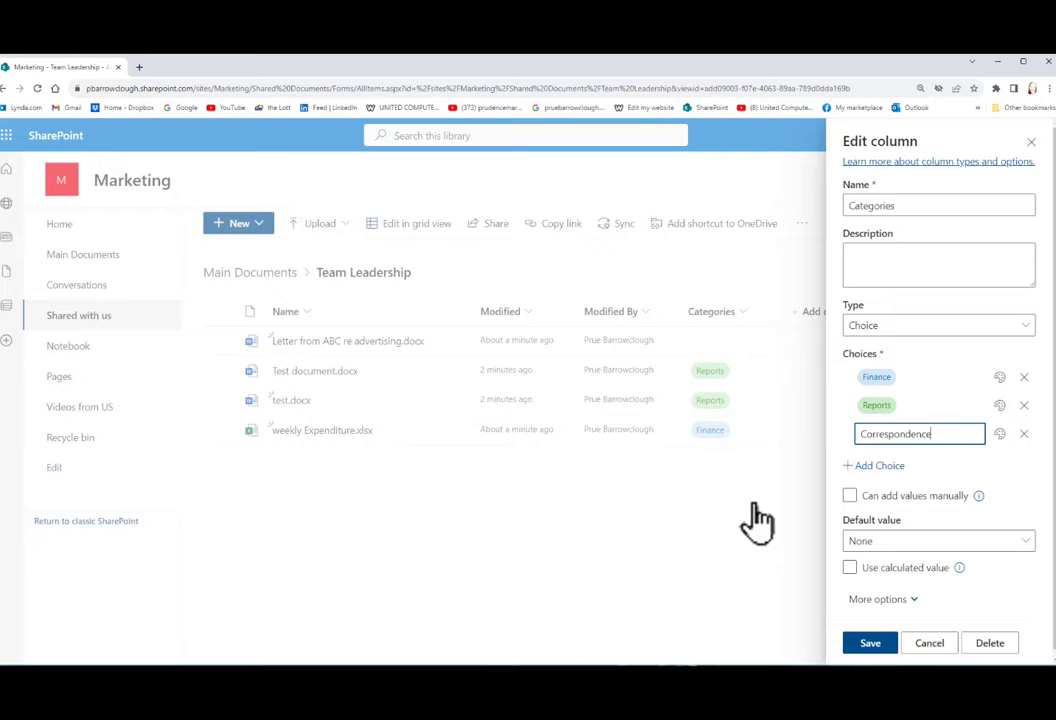
pyautogui.click(850, 496)
pyautogui.click(930, 566)
pyautogui.click(892, 569)
pyautogui.click(892, 569)
pyautogui.click(892, 569)
pyautogui.click(871, 645)
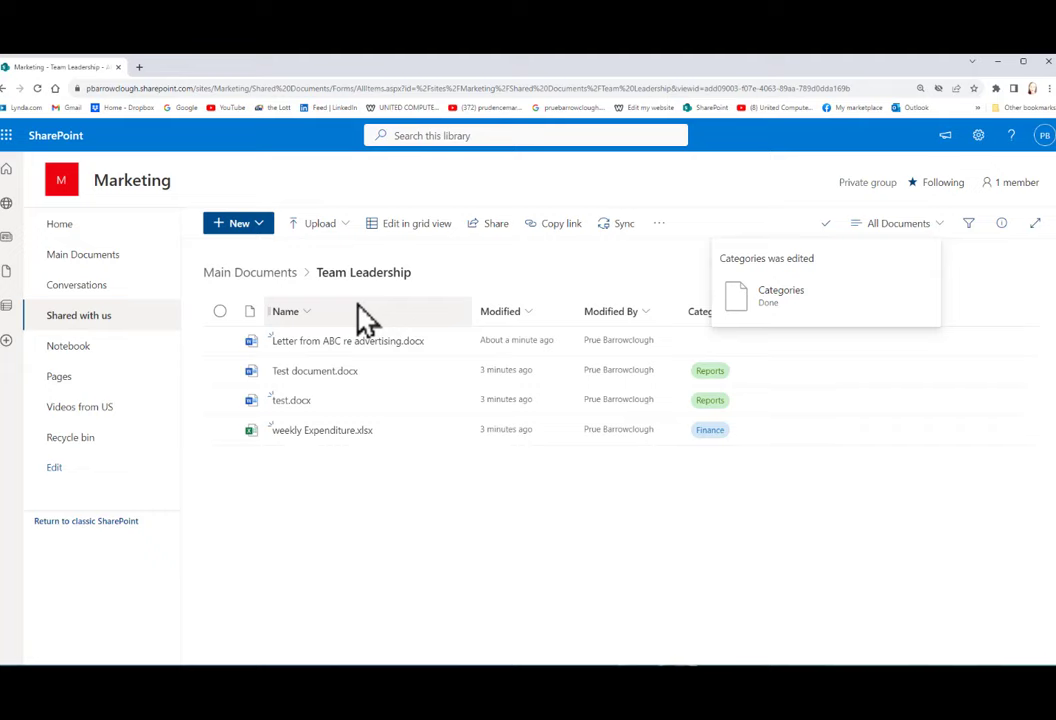
# In grid view, tag Letter from ABC re advertising.docx with the Correspondence category.
pyautogui.click(420, 228)
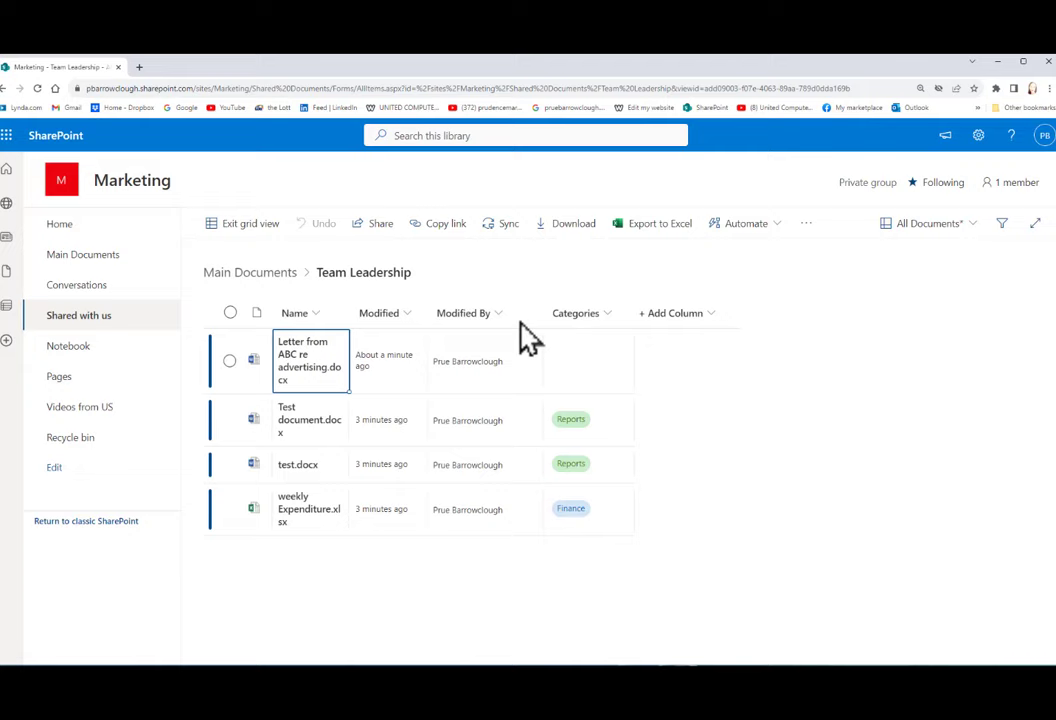
pyautogui.click(585, 383)
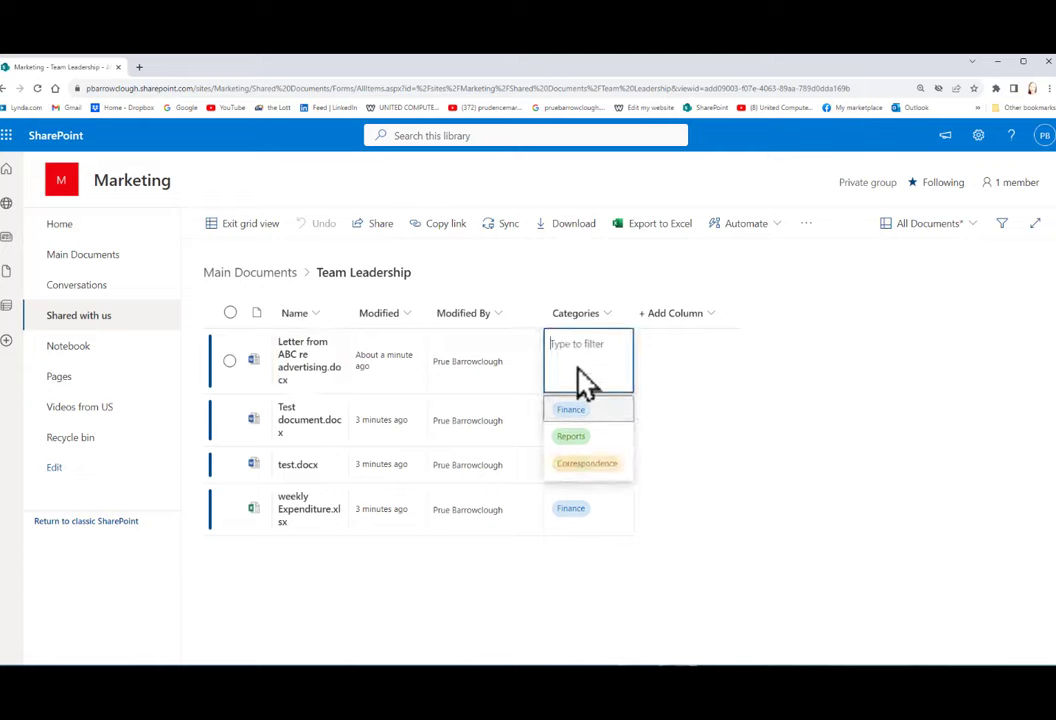
pyautogui.click(583, 463)
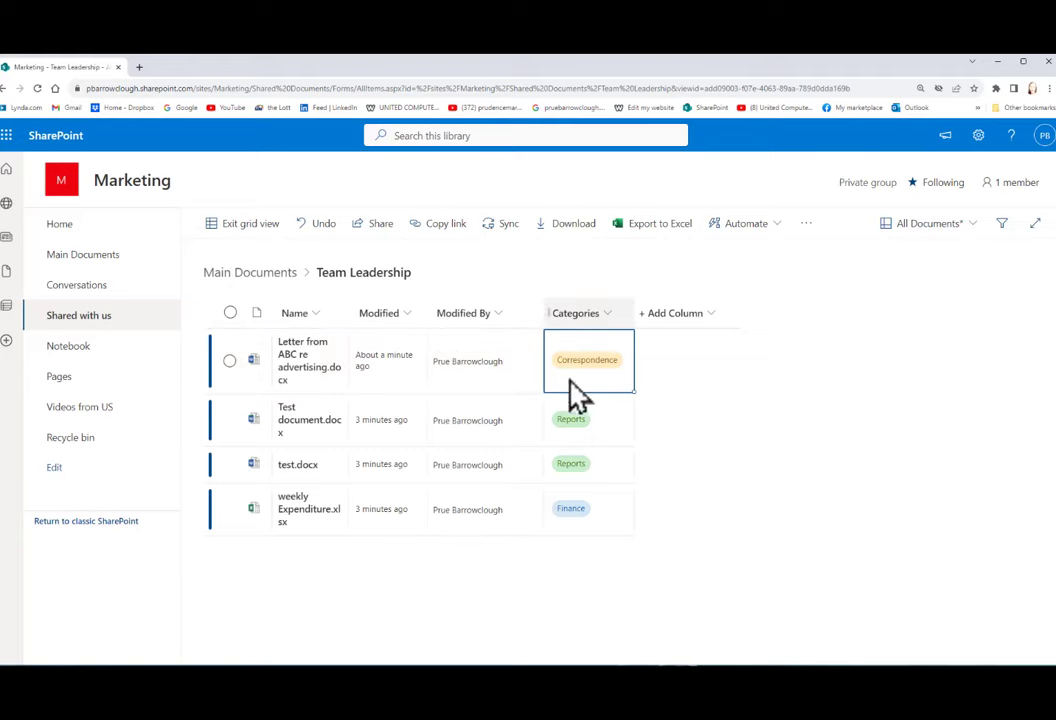
pyautogui.click(608, 314)
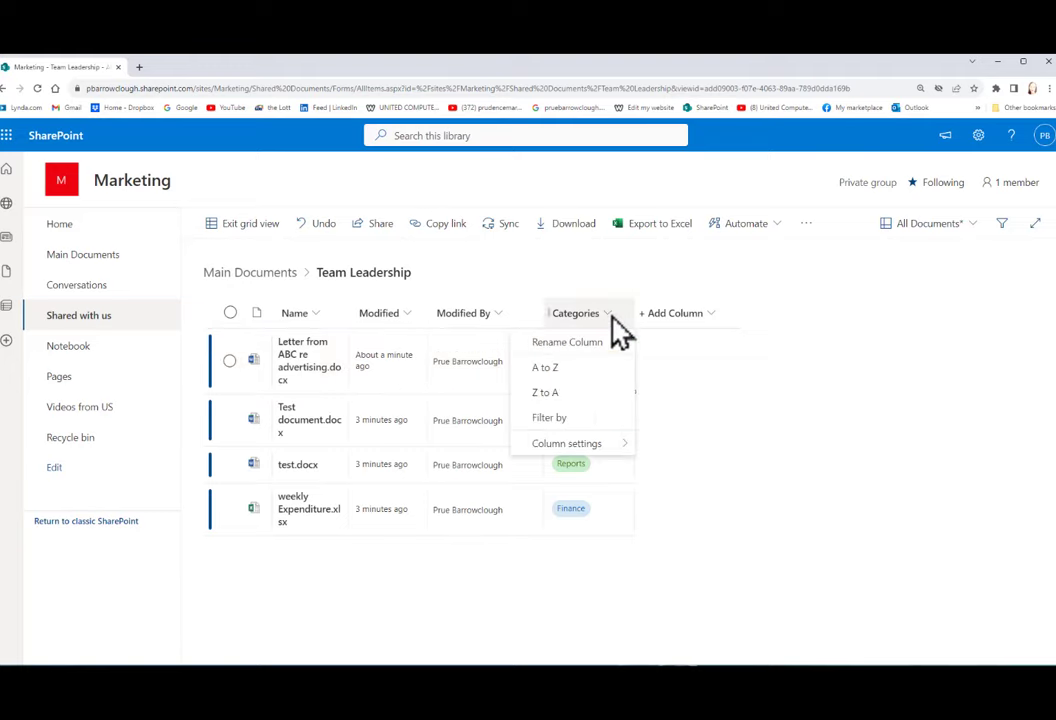
# Filter the Categories column to Finance only, then clear the filter to list all four files.
pyautogui.click(560, 418)
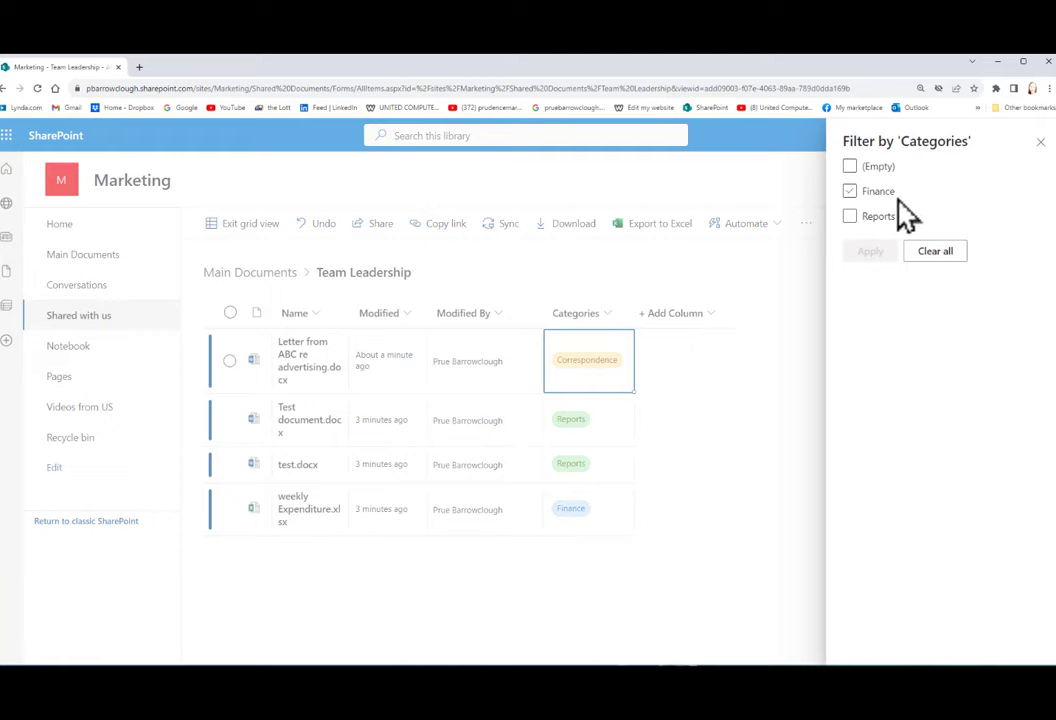
pyautogui.click(851, 192)
pyautogui.click(868, 250)
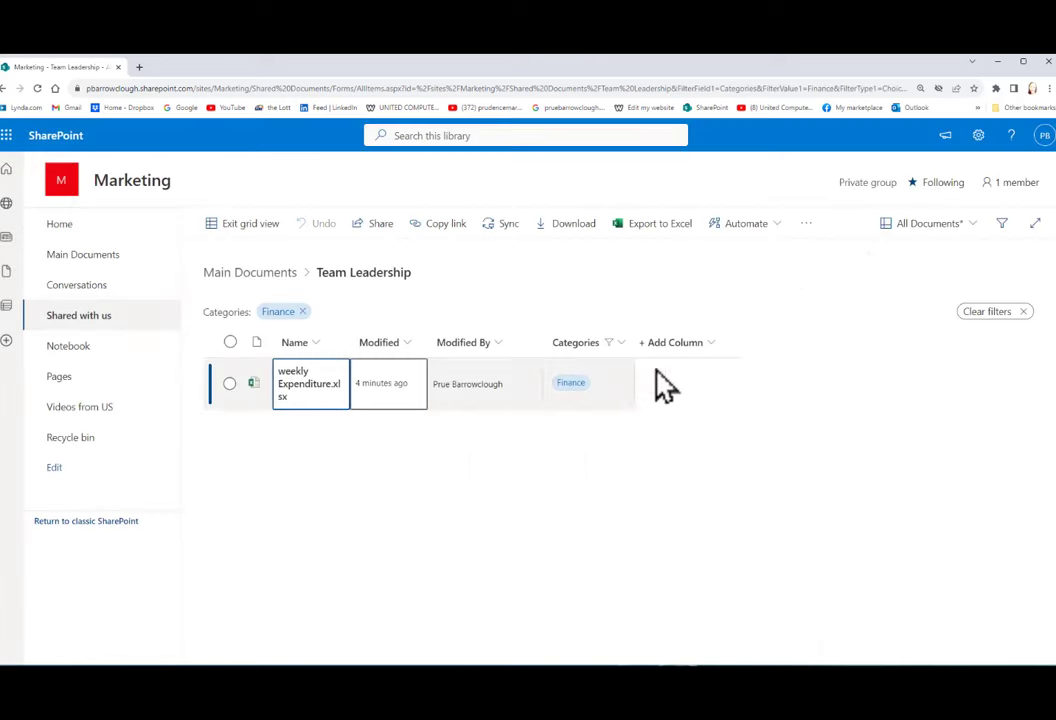
pyautogui.click(980, 311)
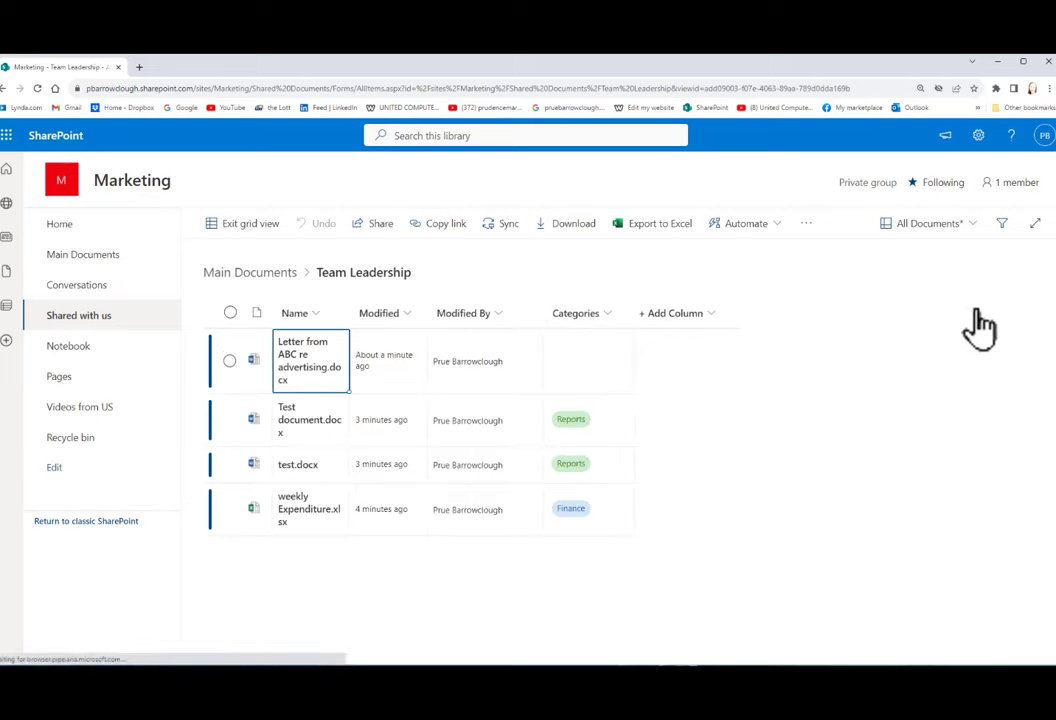
pyautogui.click(601, 376)
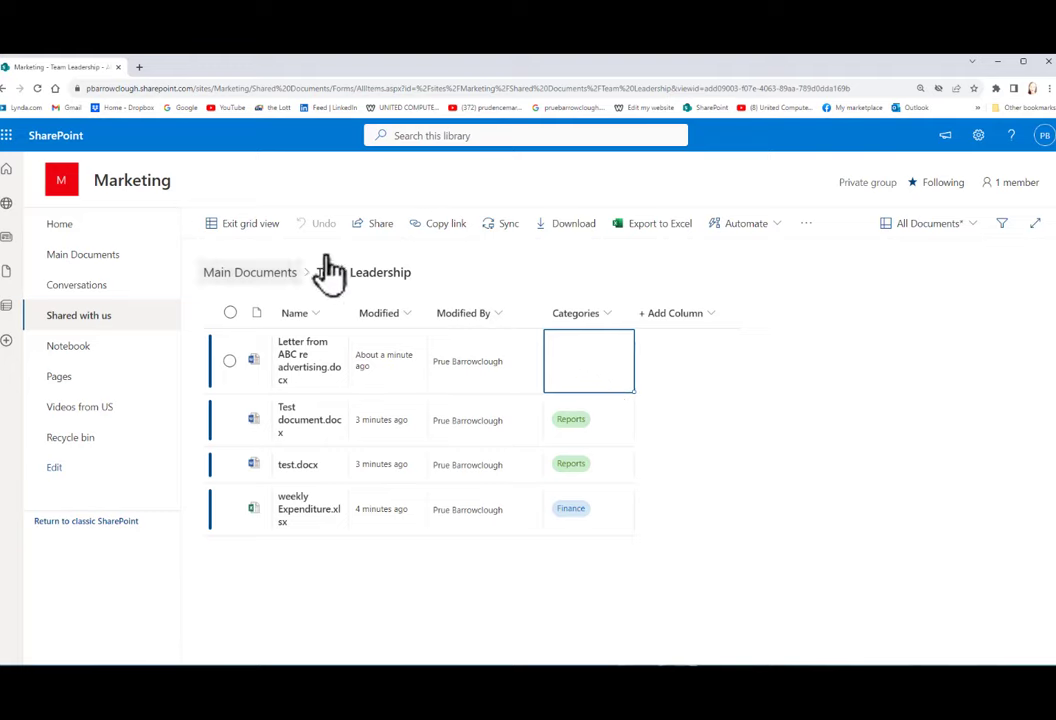
# Re-enter grid view, set the ABC advertising letter's category to Correspondence, and exit grid view to save it.
pyautogui.click(244, 223)
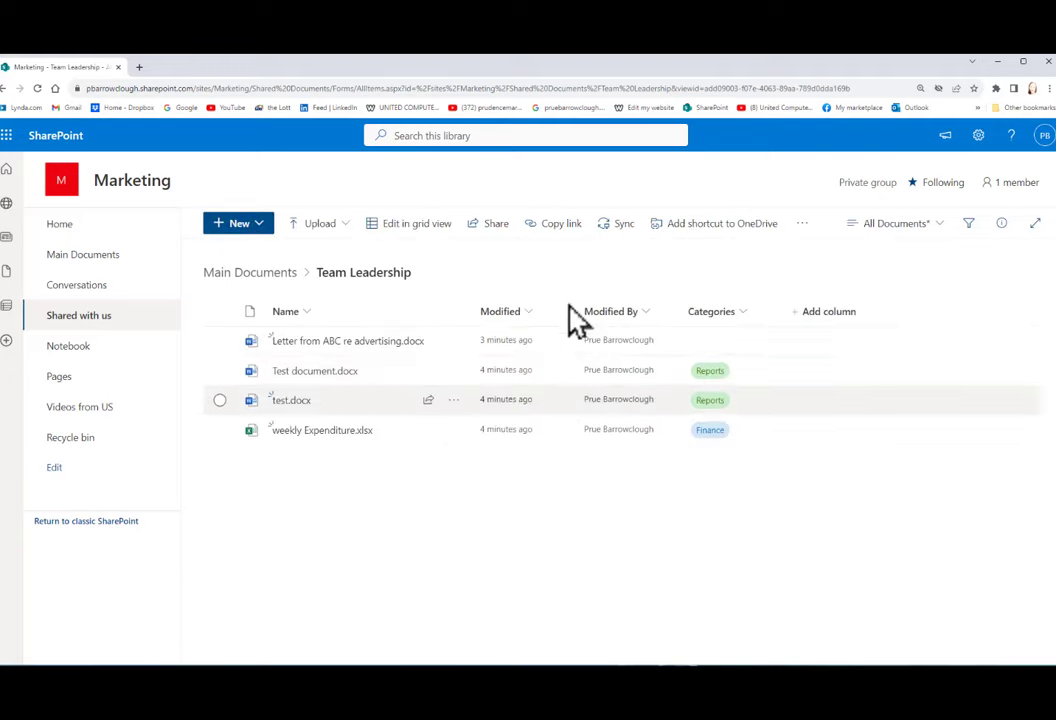
pyautogui.click(712, 349)
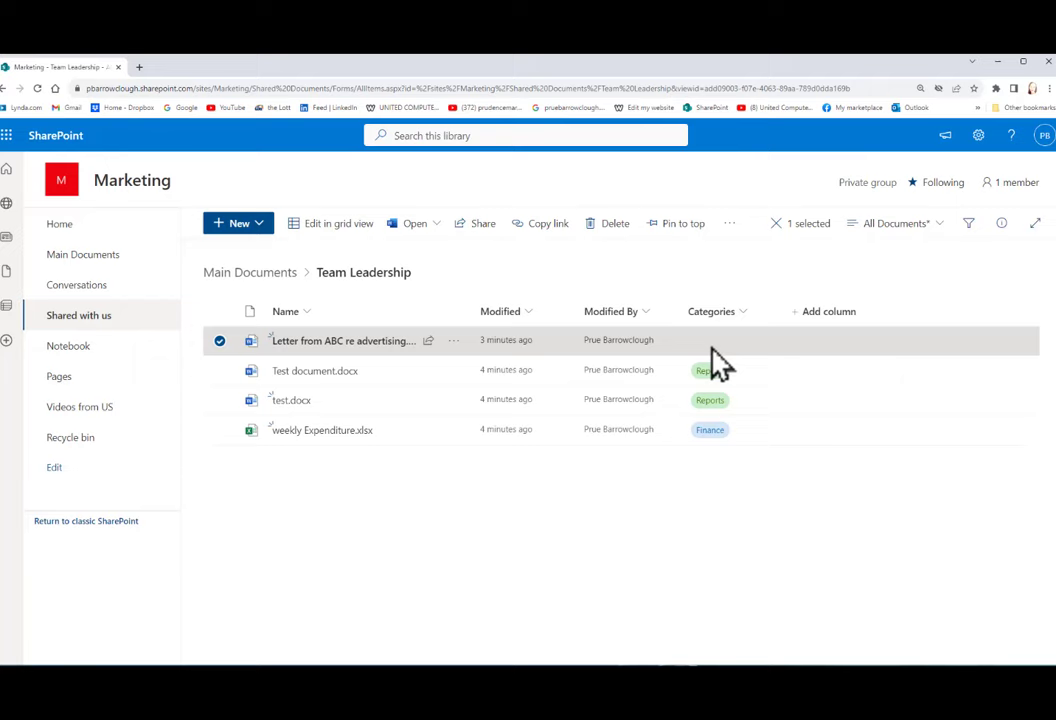
pyautogui.click(332, 224)
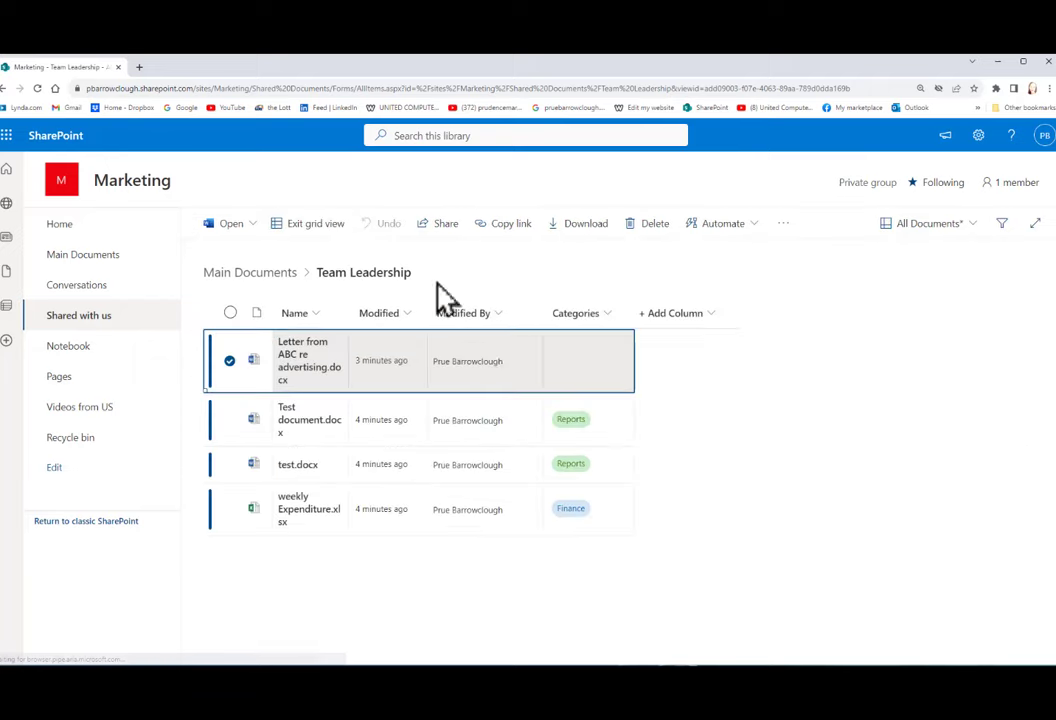
pyautogui.click(575, 362)
pyautogui.click(580, 370)
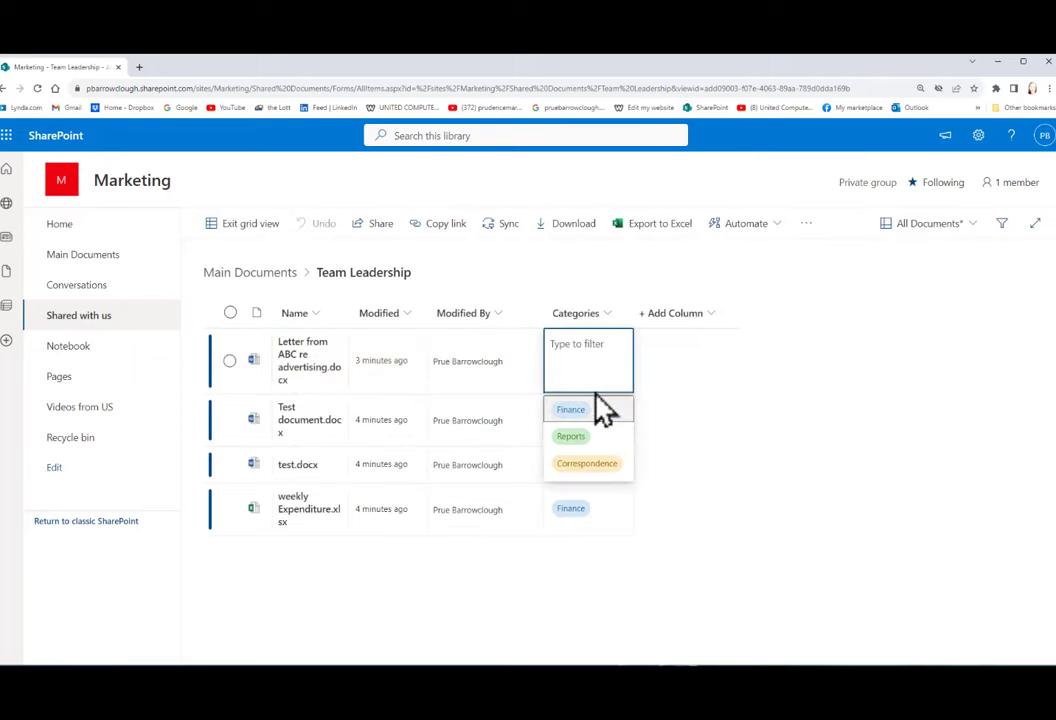
pyautogui.click(606, 483)
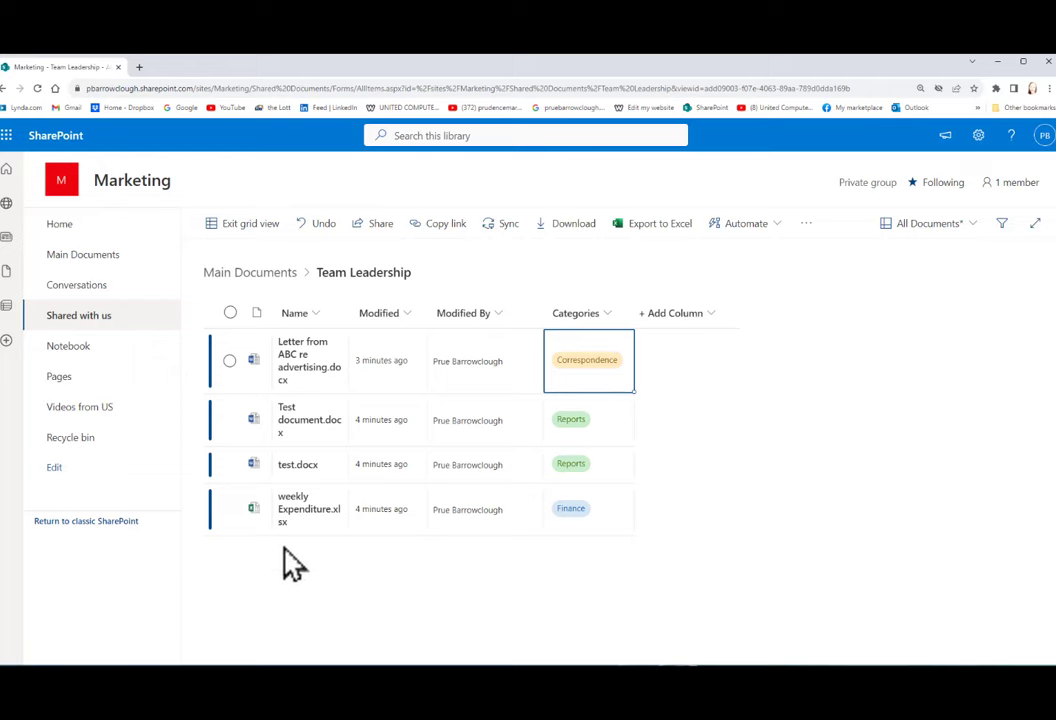
pyautogui.click(250, 223)
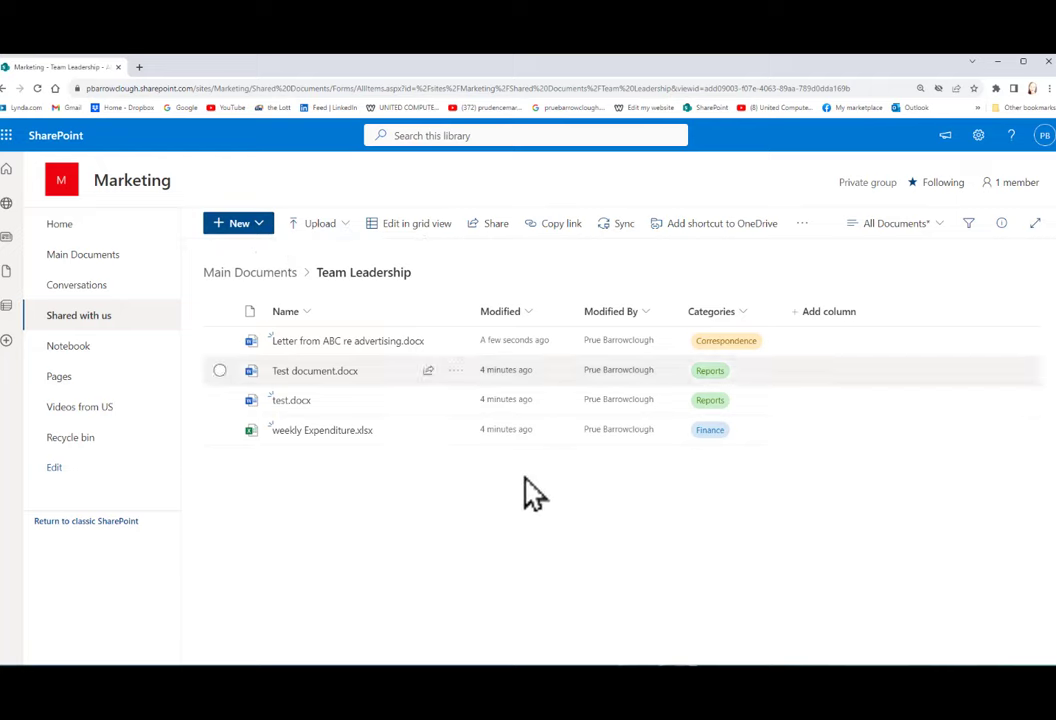
pyautogui.click(745, 314)
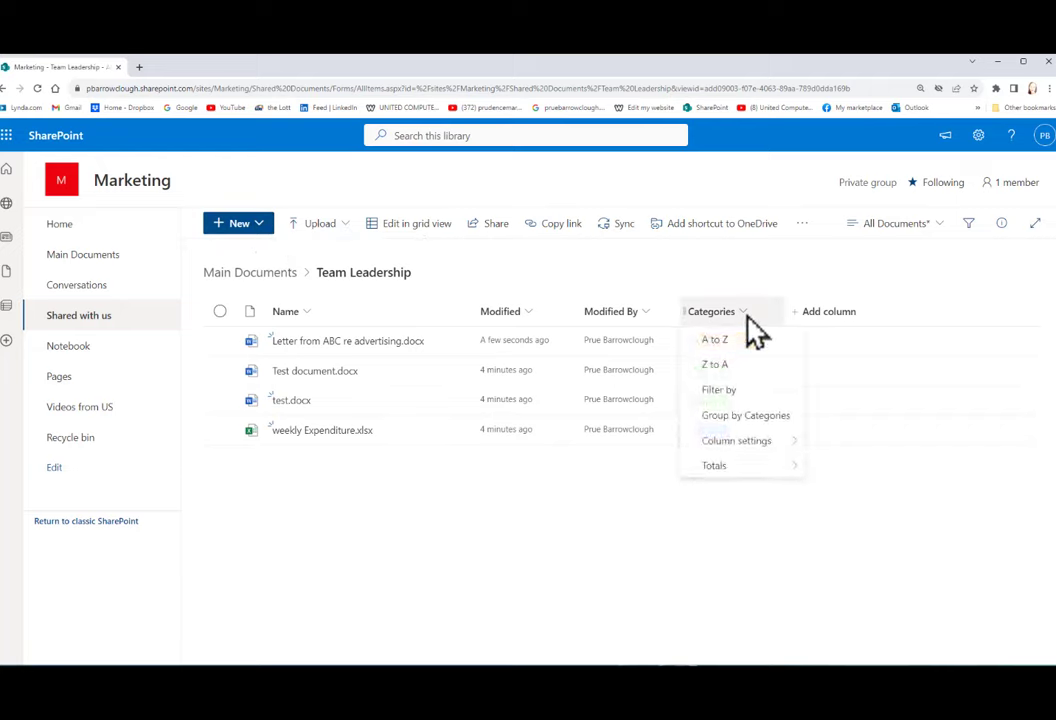
pyautogui.click(752, 392)
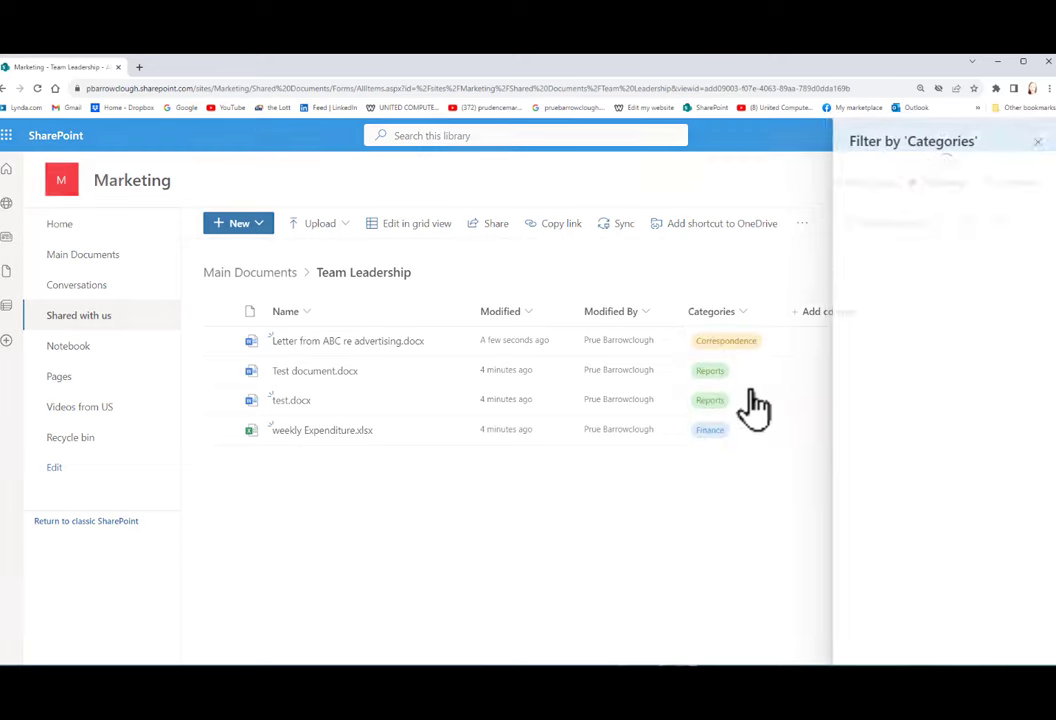
pyautogui.click(850, 216)
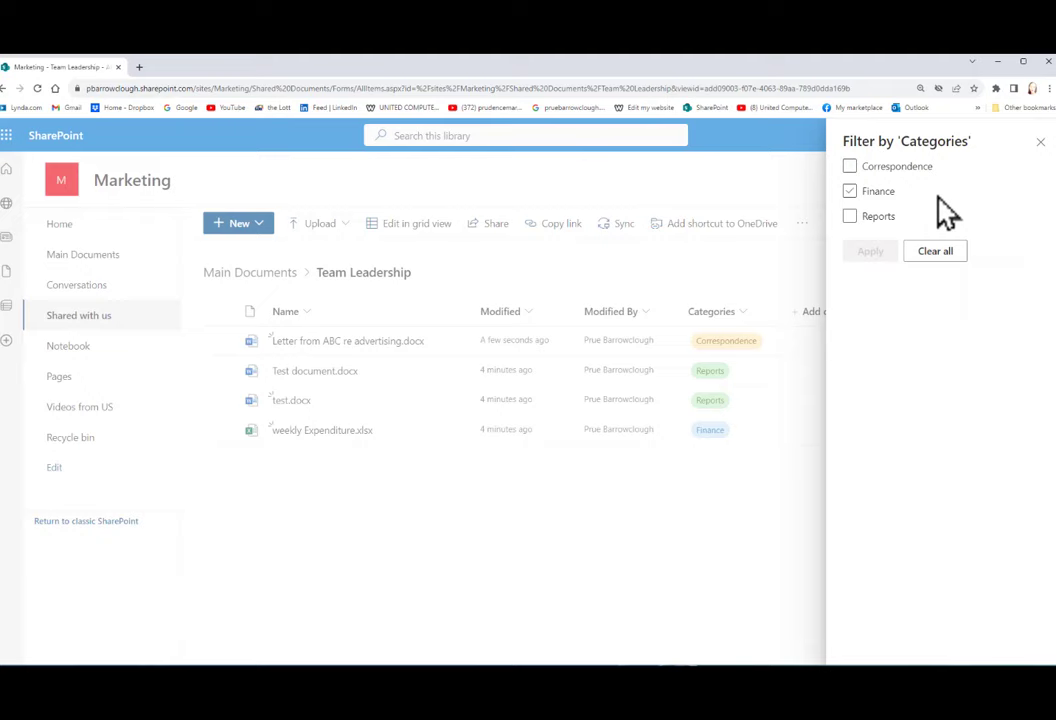
pyautogui.click(938, 197)
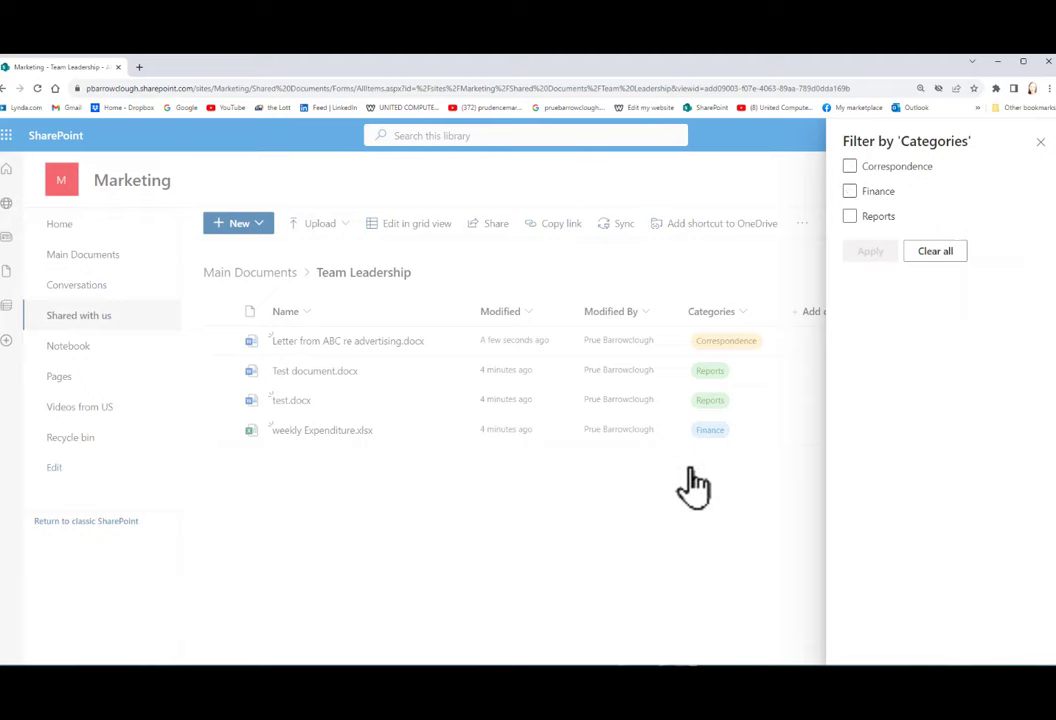
pyautogui.click(1040, 142)
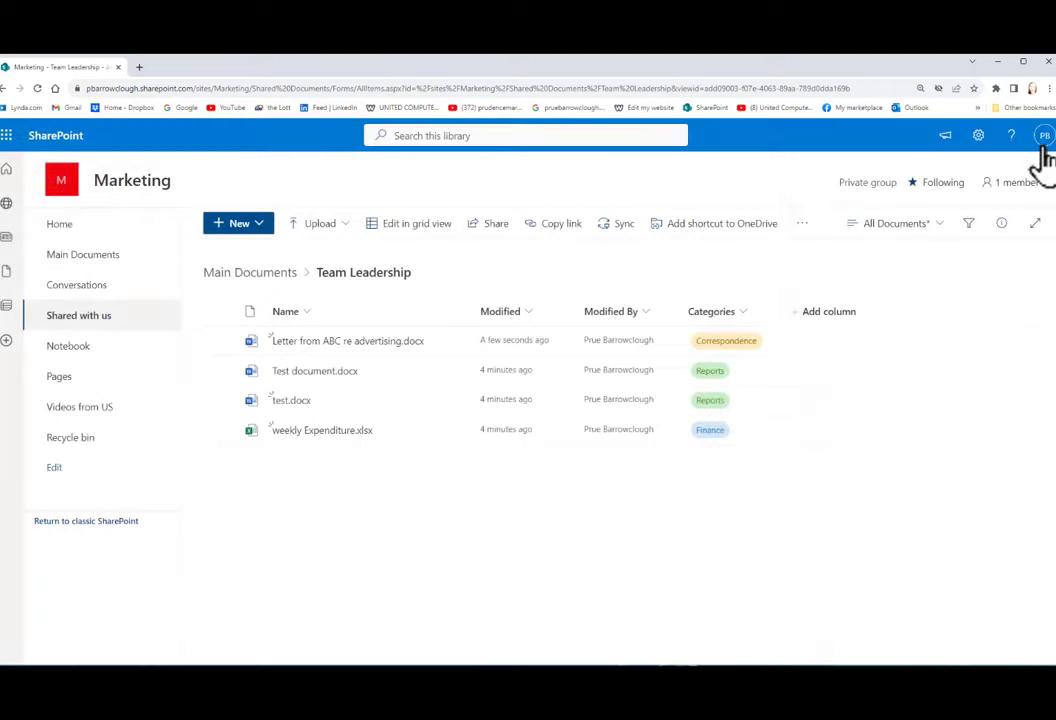
# Group the files by Categories, collapse Reports, Finance and Correspondence, re-expand Finance, then return to Main Documents.
pyautogui.click(746, 314)
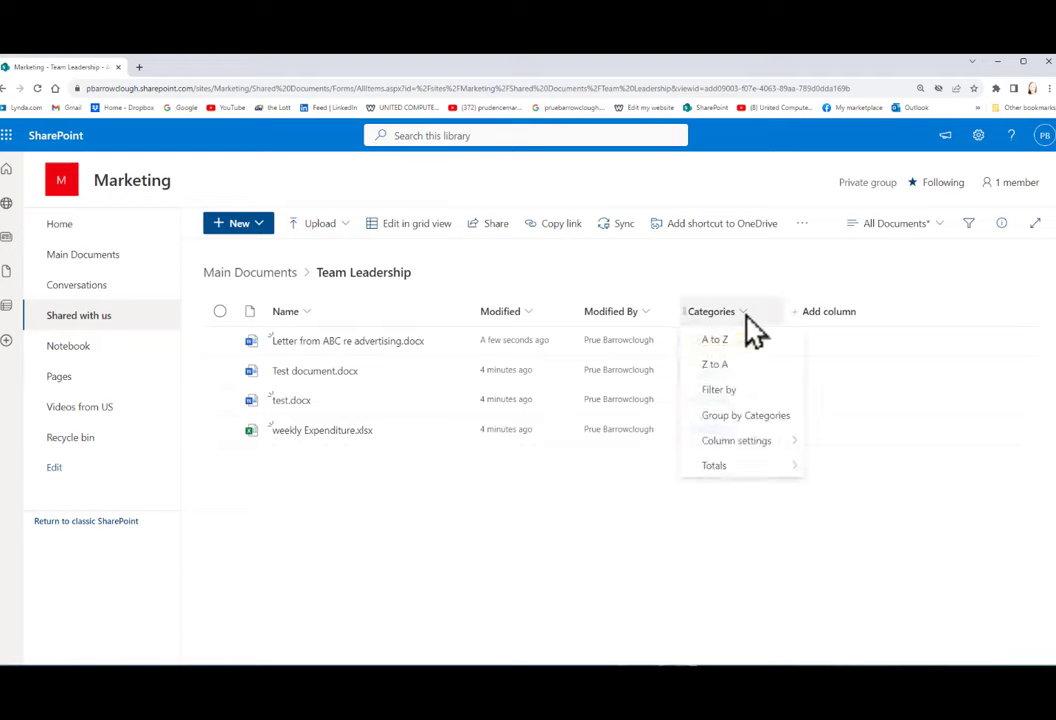
pyautogui.click(764, 418)
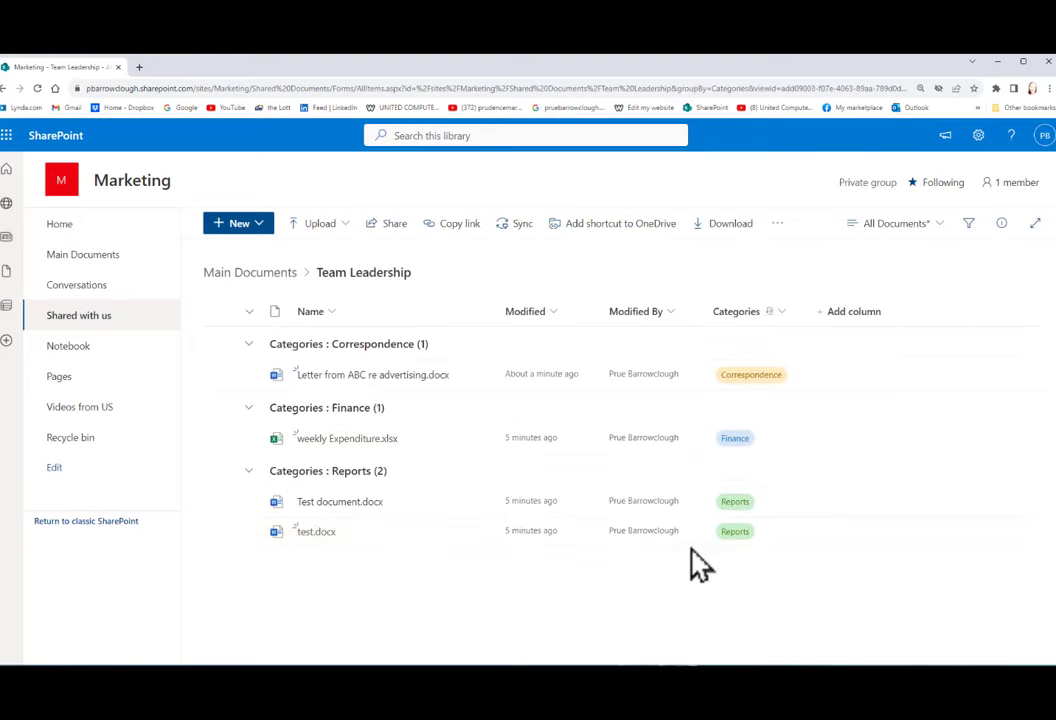
pyautogui.click(249, 471)
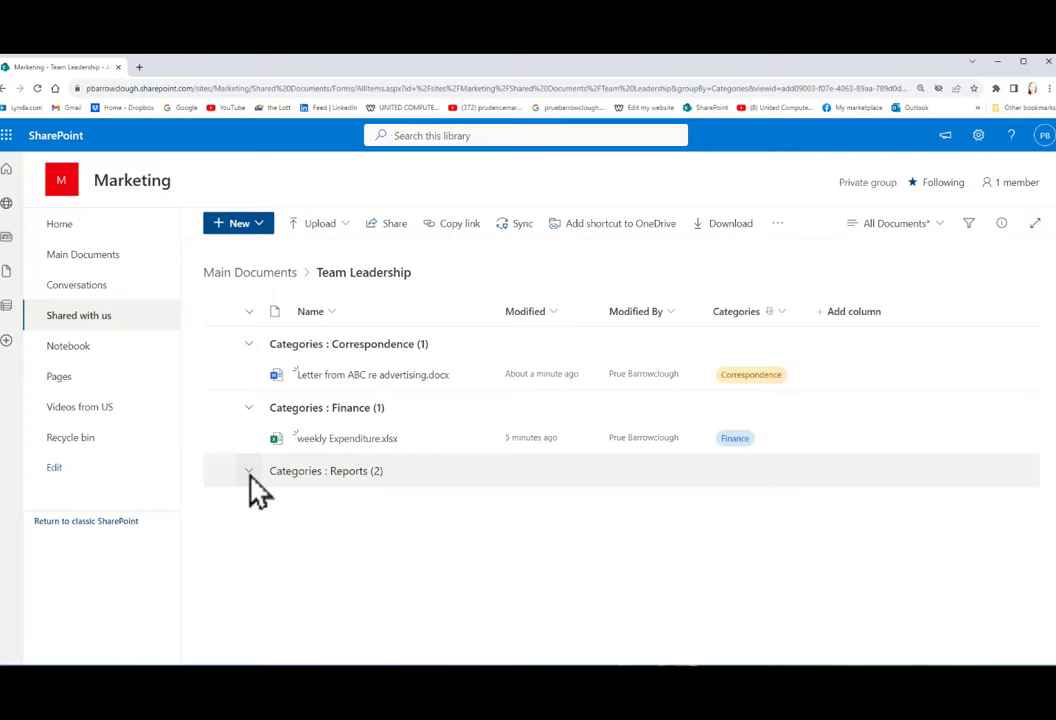
pyautogui.click(249, 407)
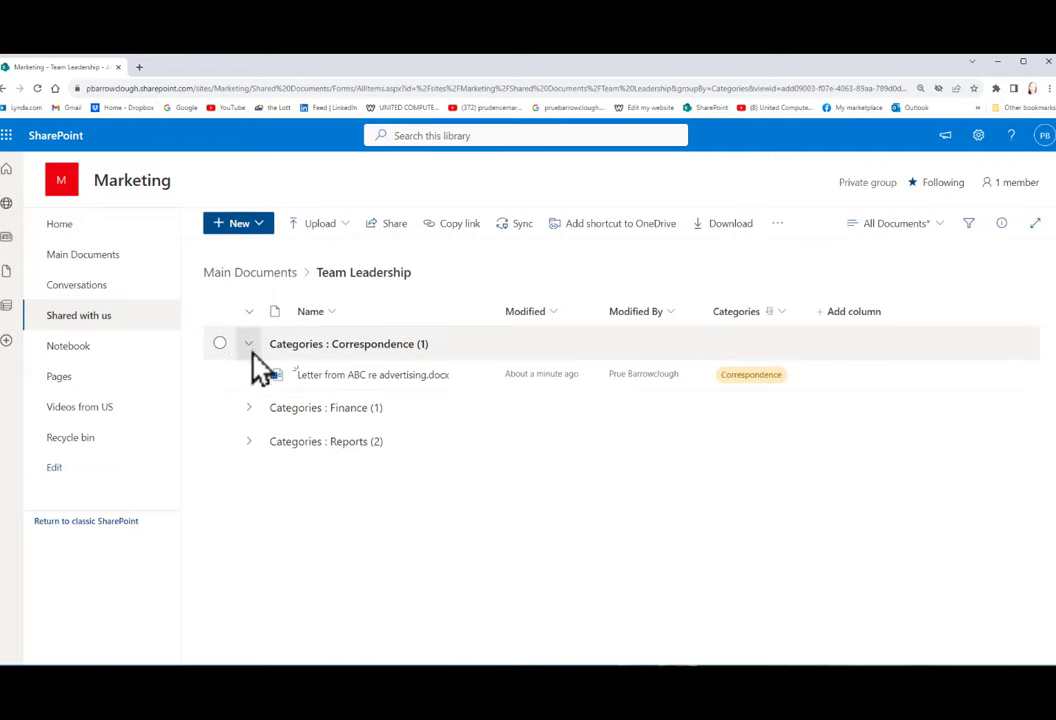
pyautogui.click(249, 344)
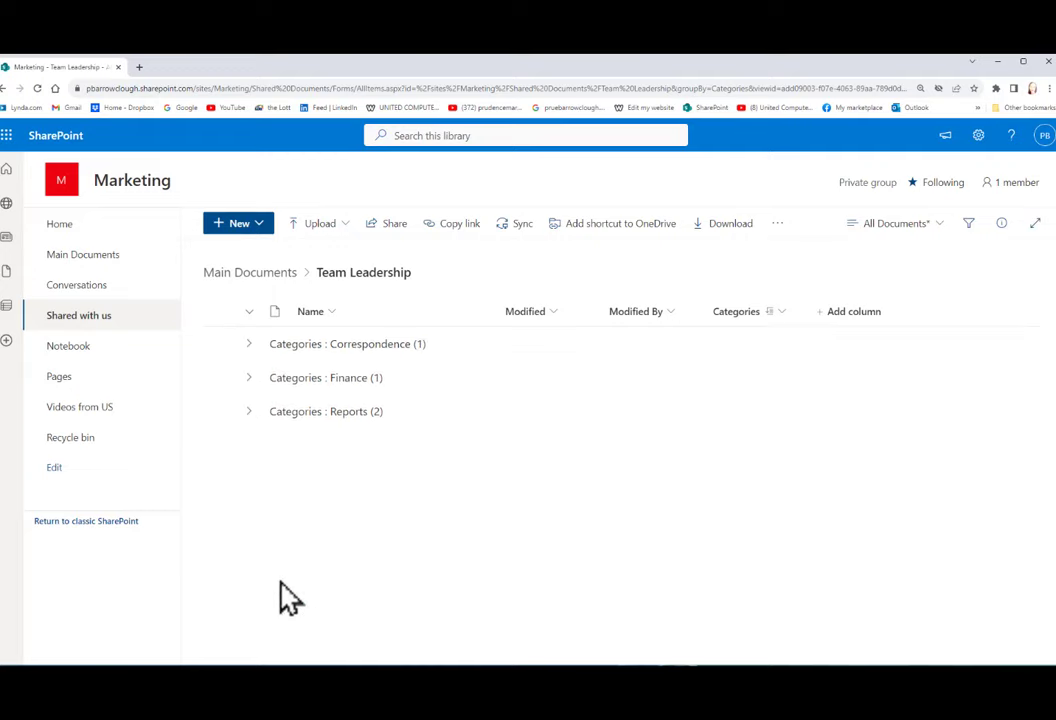
pyautogui.click(249, 377)
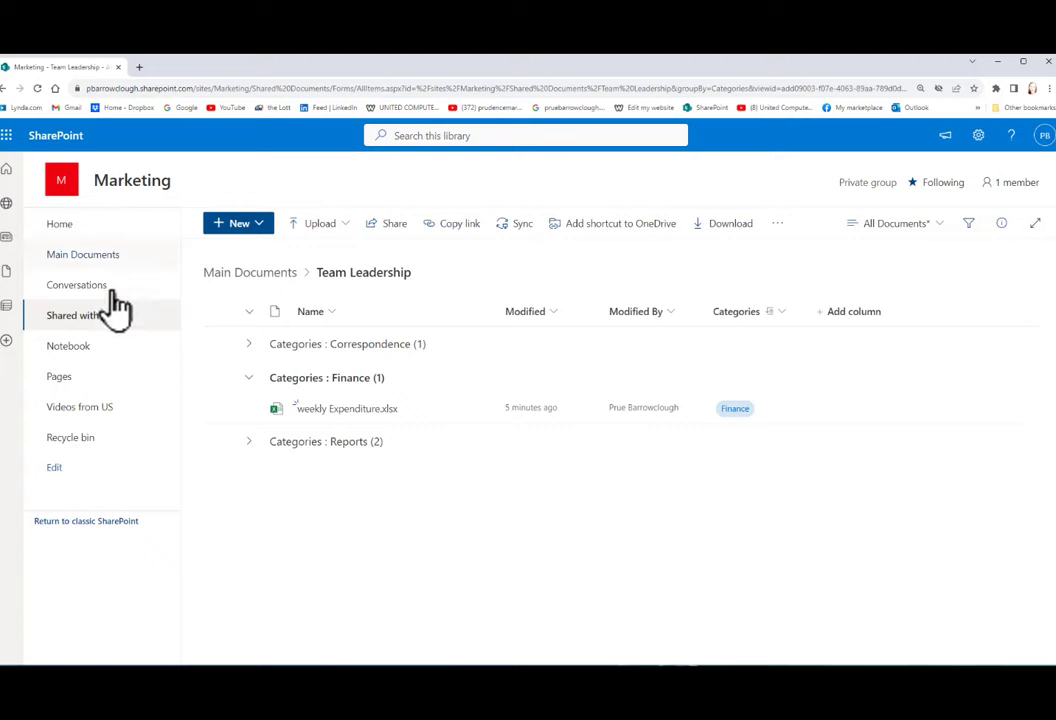
pyautogui.click(88, 257)
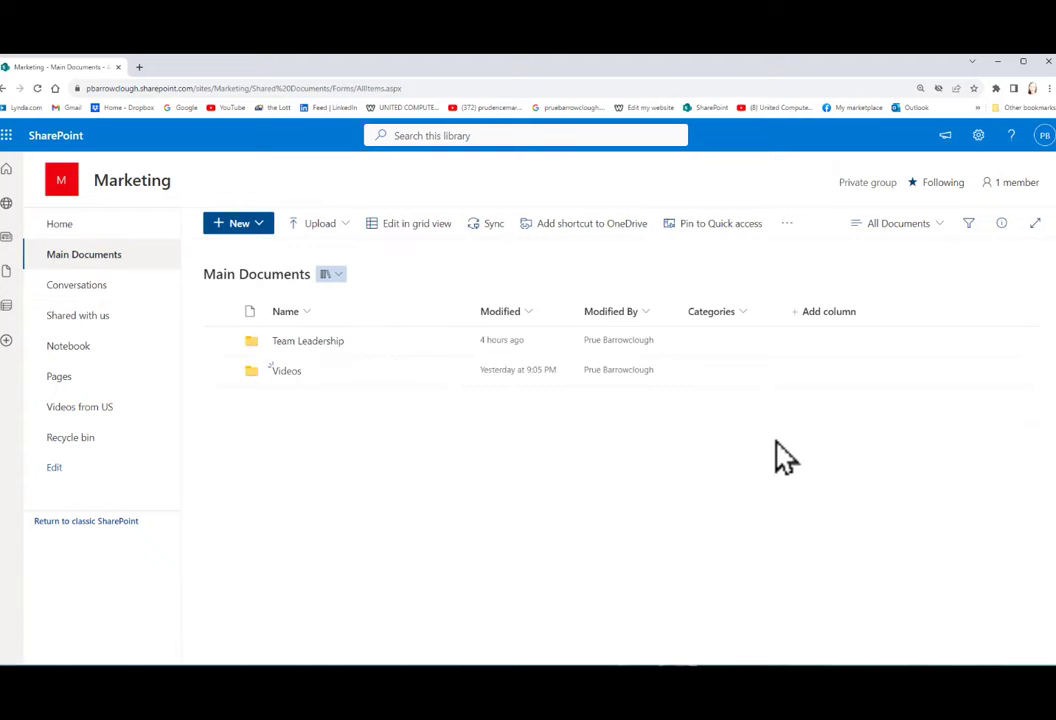